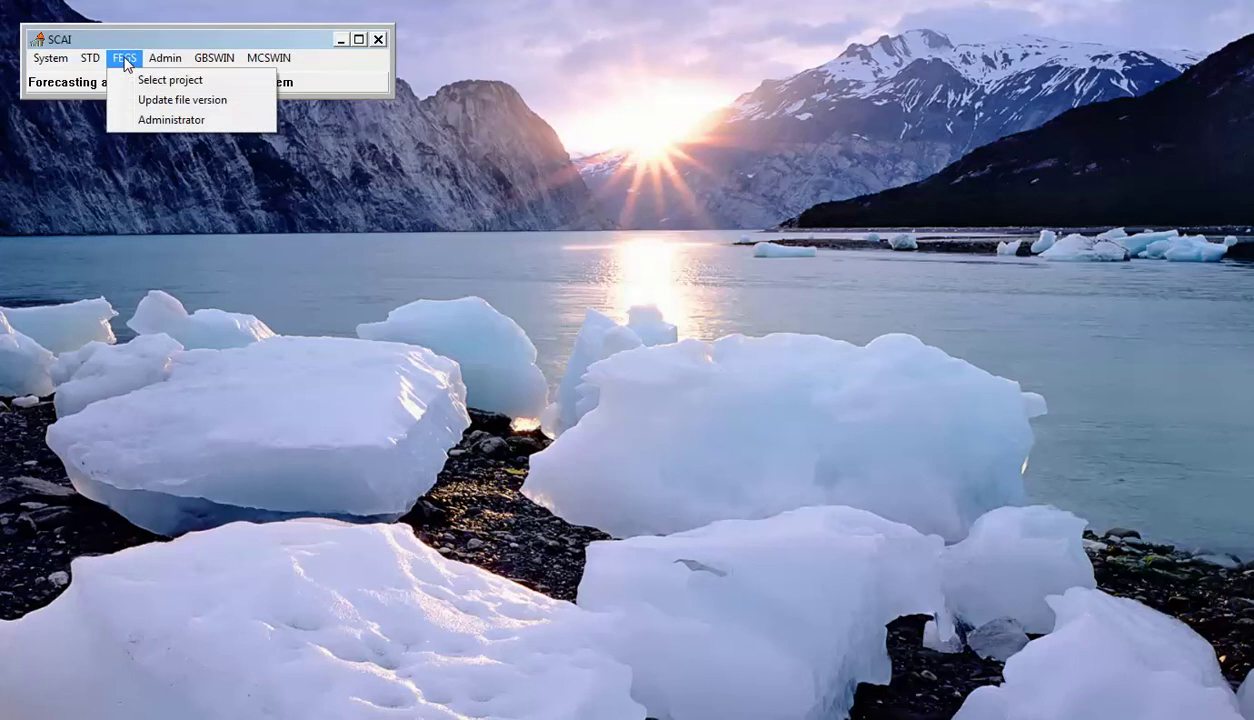
# - Start the FEGS Administrator and open the single property record for CMP ID 1
pyautogui.click(153, 119)
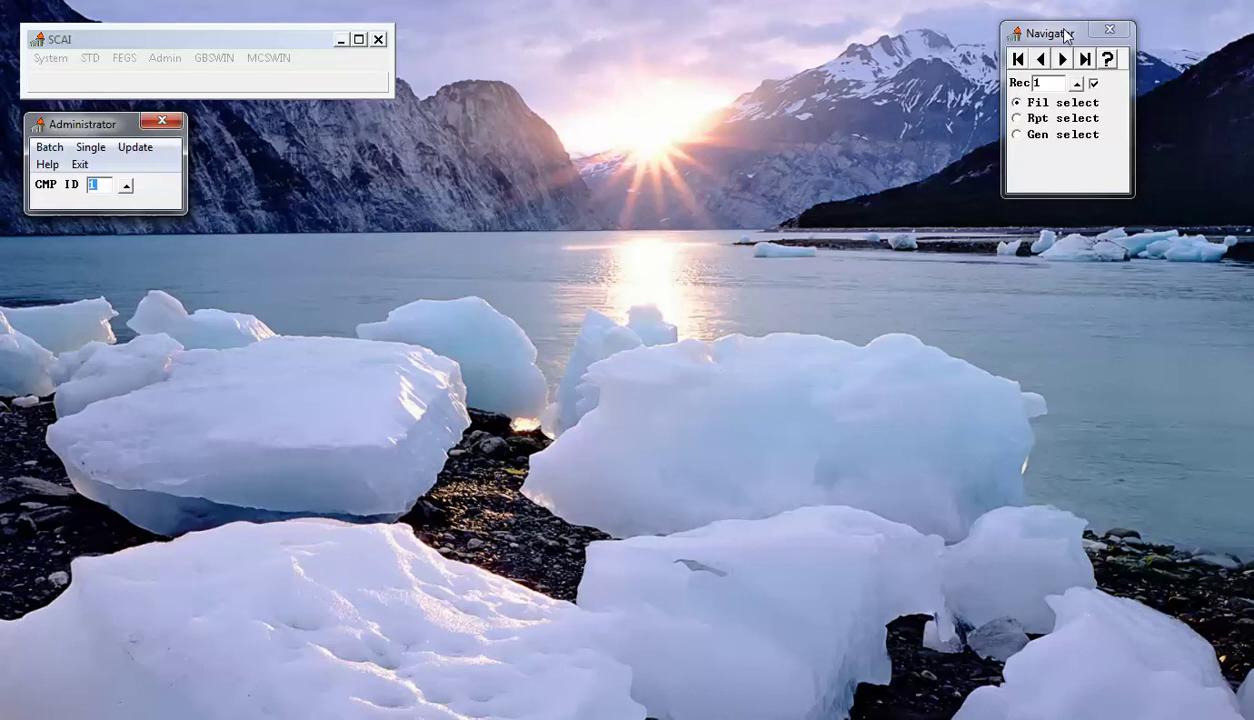
pyautogui.click(89, 148)
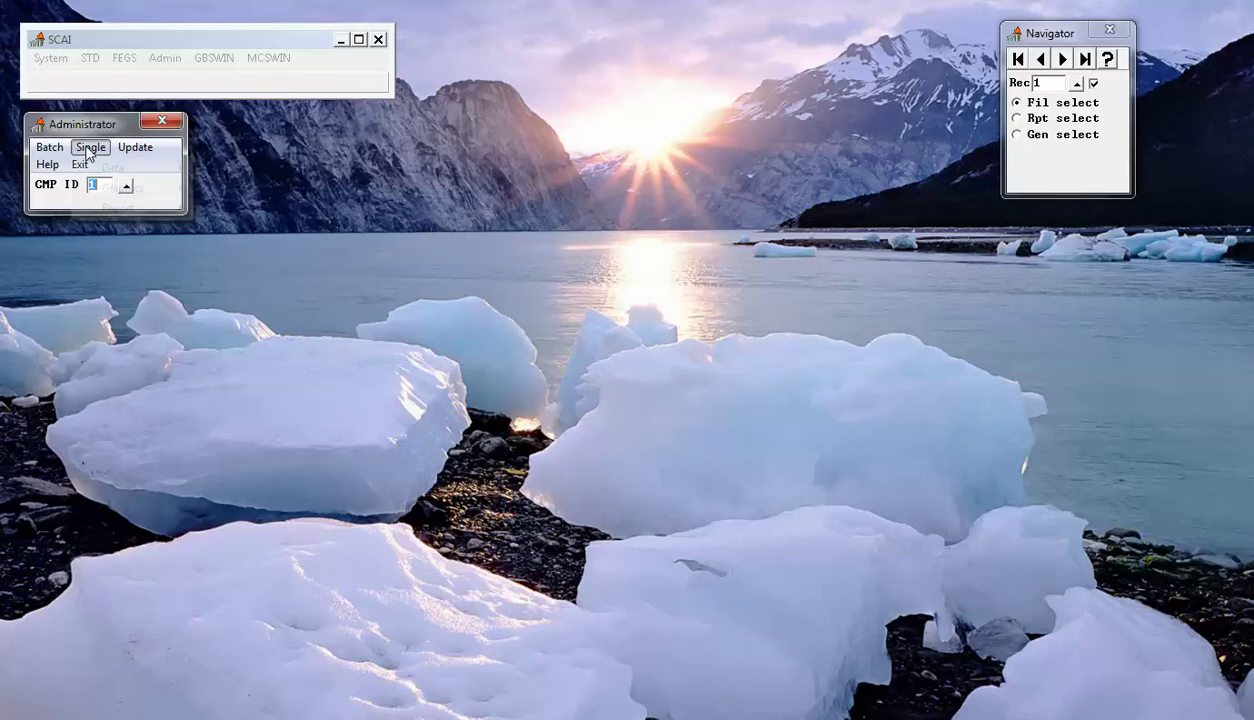
pyautogui.moveTo(140, 175)
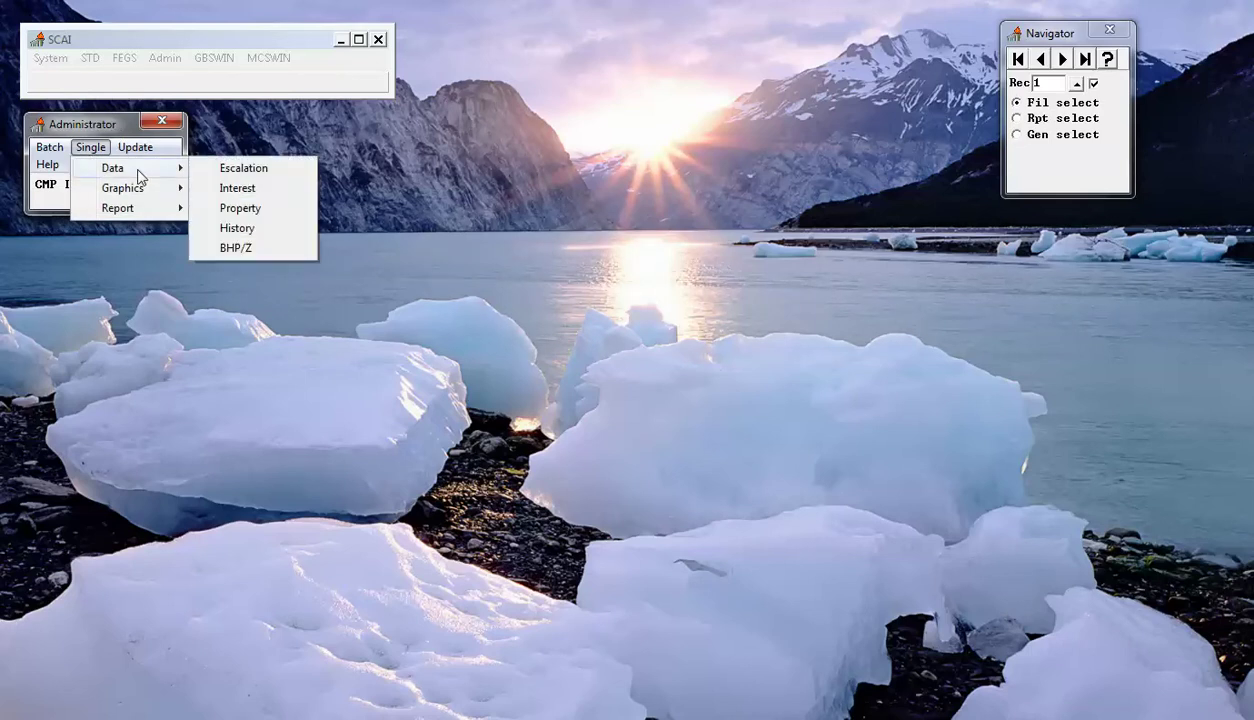
pyautogui.click(289, 212)
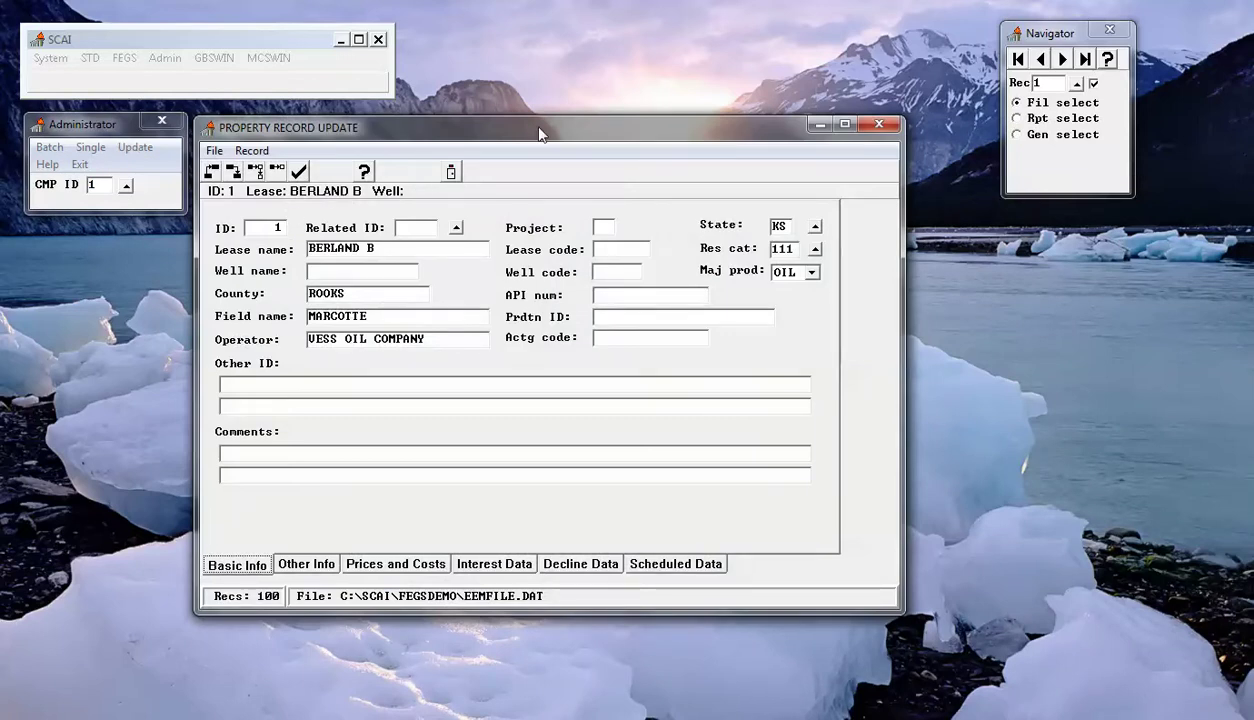
# - Review the property record's other info, prices and costs, interest data and decline data, and close the record
pyautogui.click(312, 567)
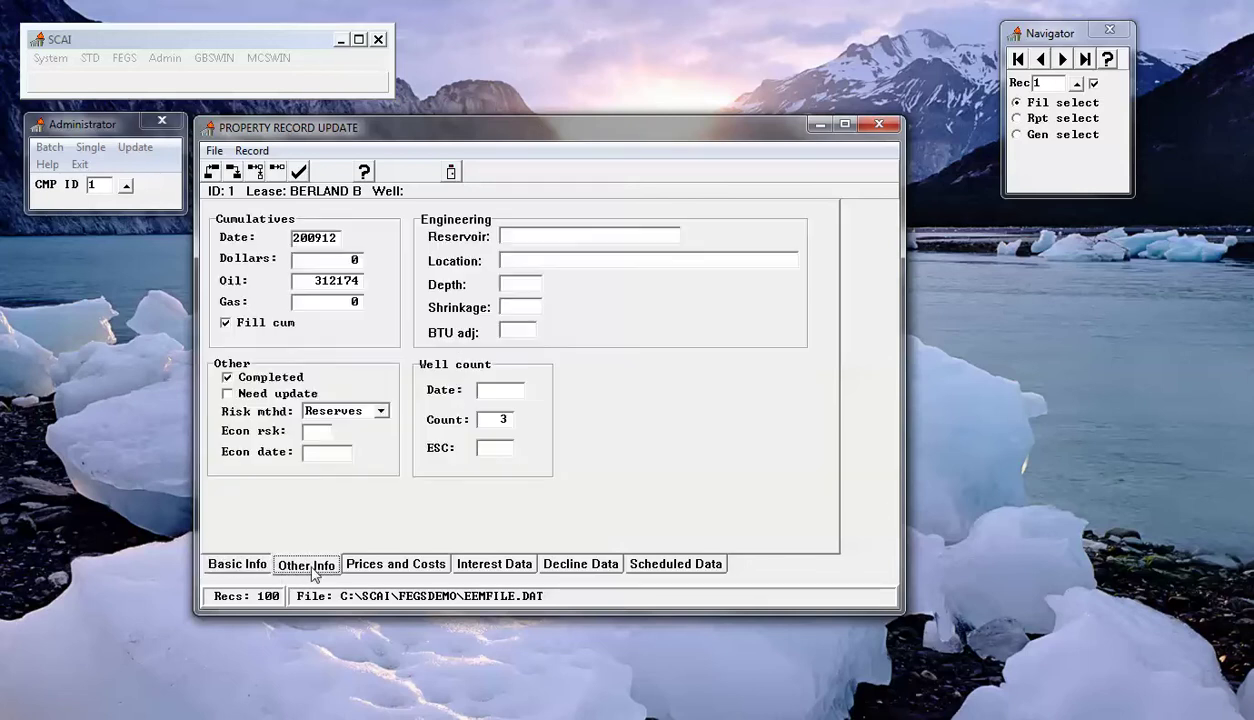
pyautogui.click(389, 568)
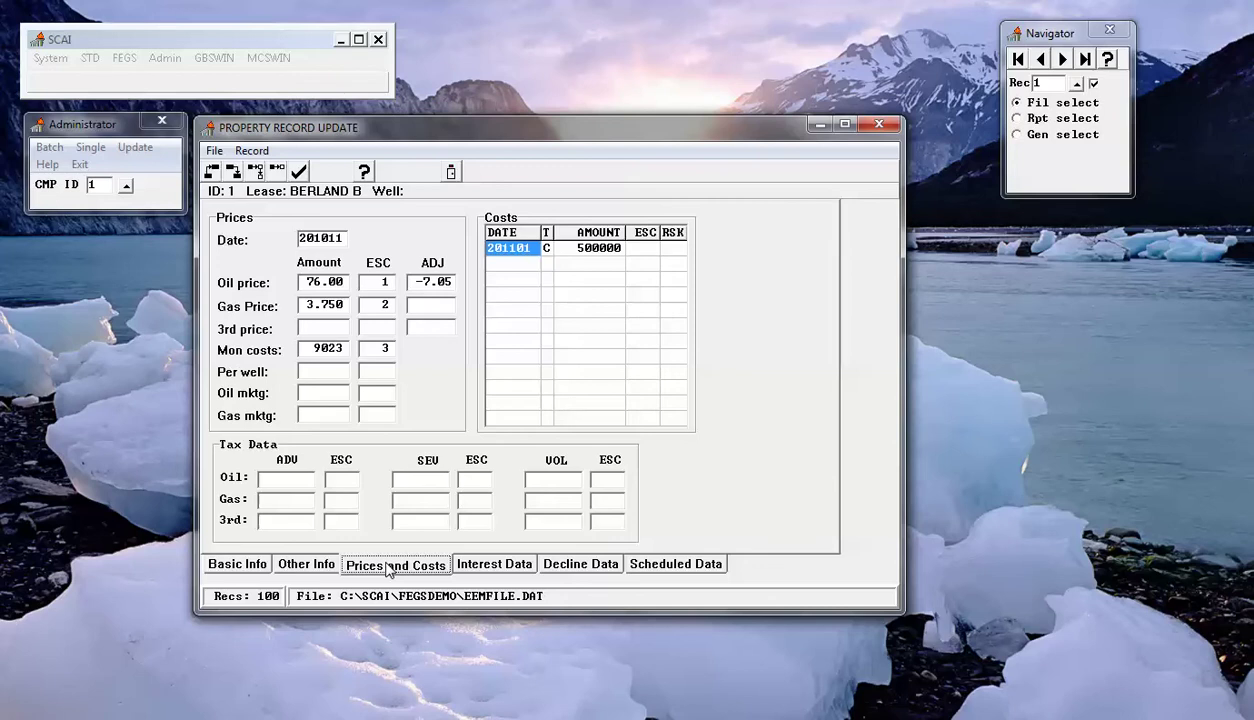
pyautogui.click(492, 566)
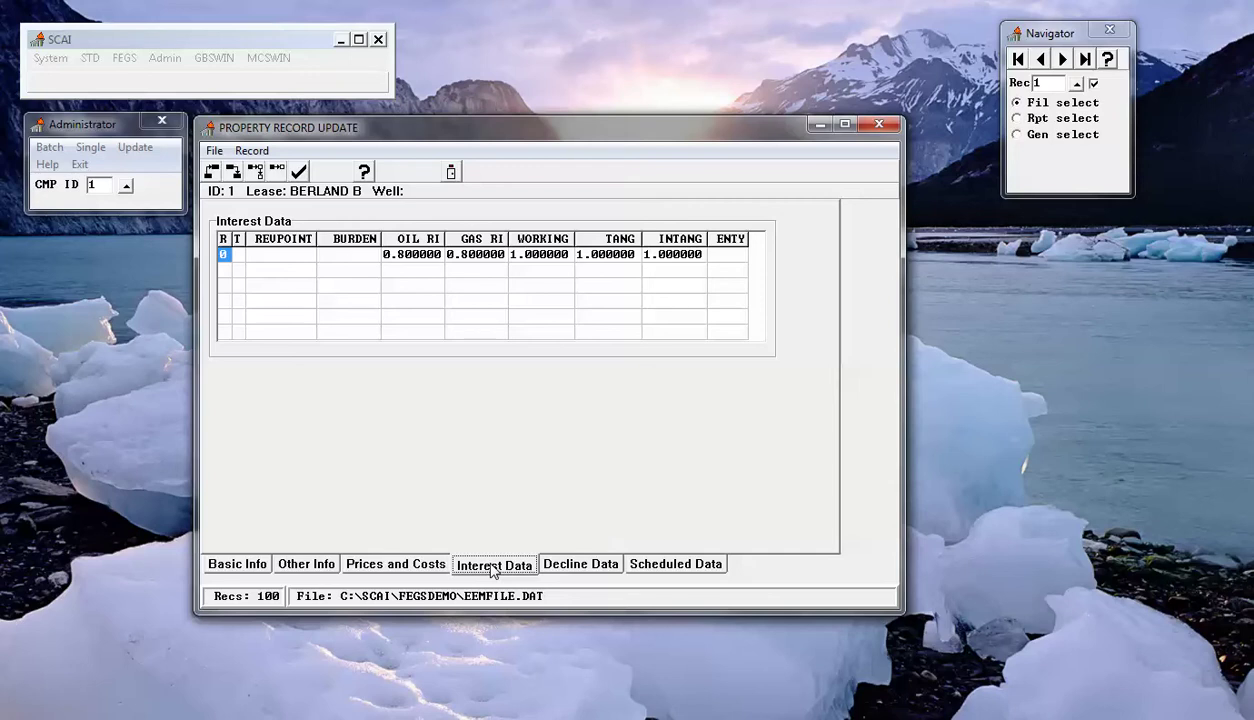
pyautogui.click(594, 566)
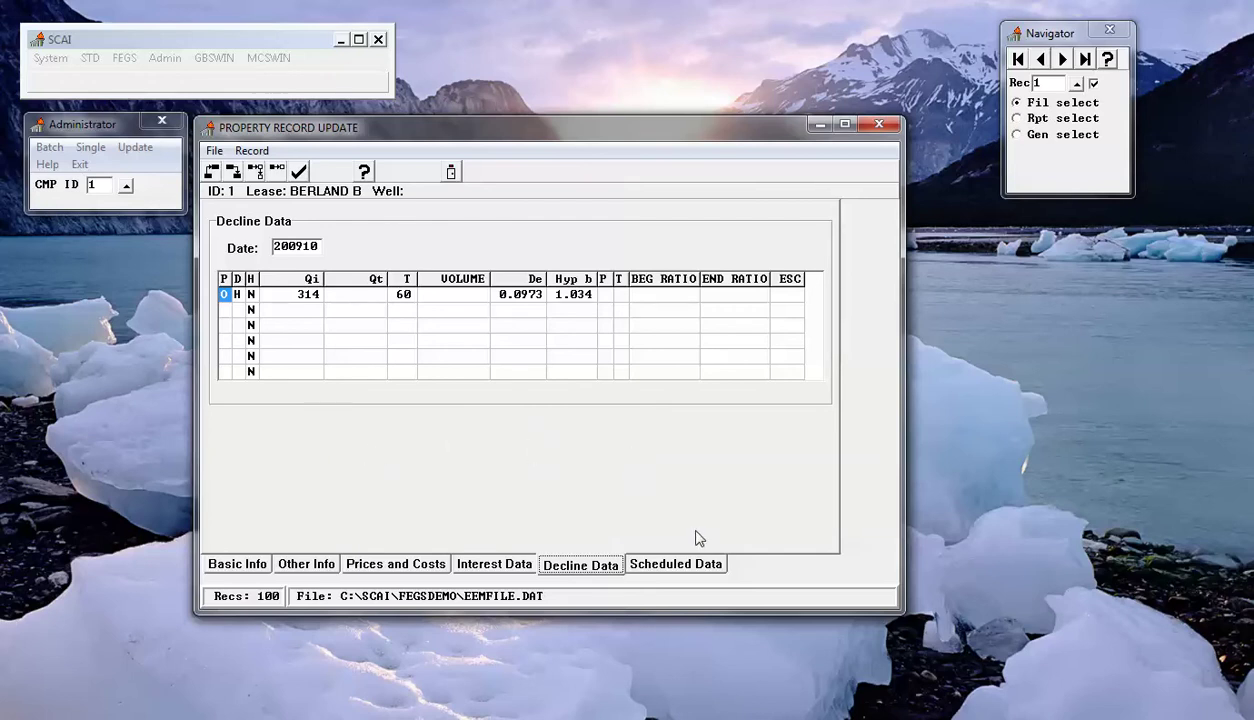
pyautogui.click(877, 127)
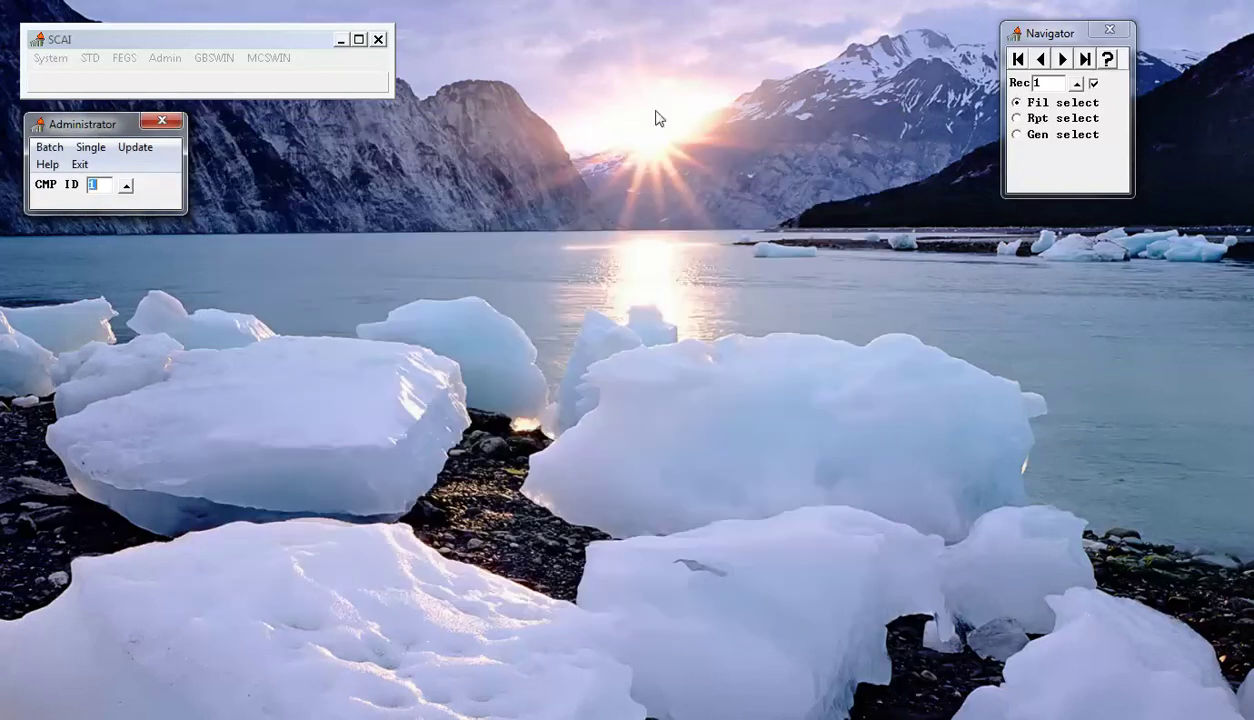
# - Open the single history record for the BERLAND B lease and display its 1992 monthly production
pyautogui.click(88, 148)
pyautogui.moveTo(92, 168)
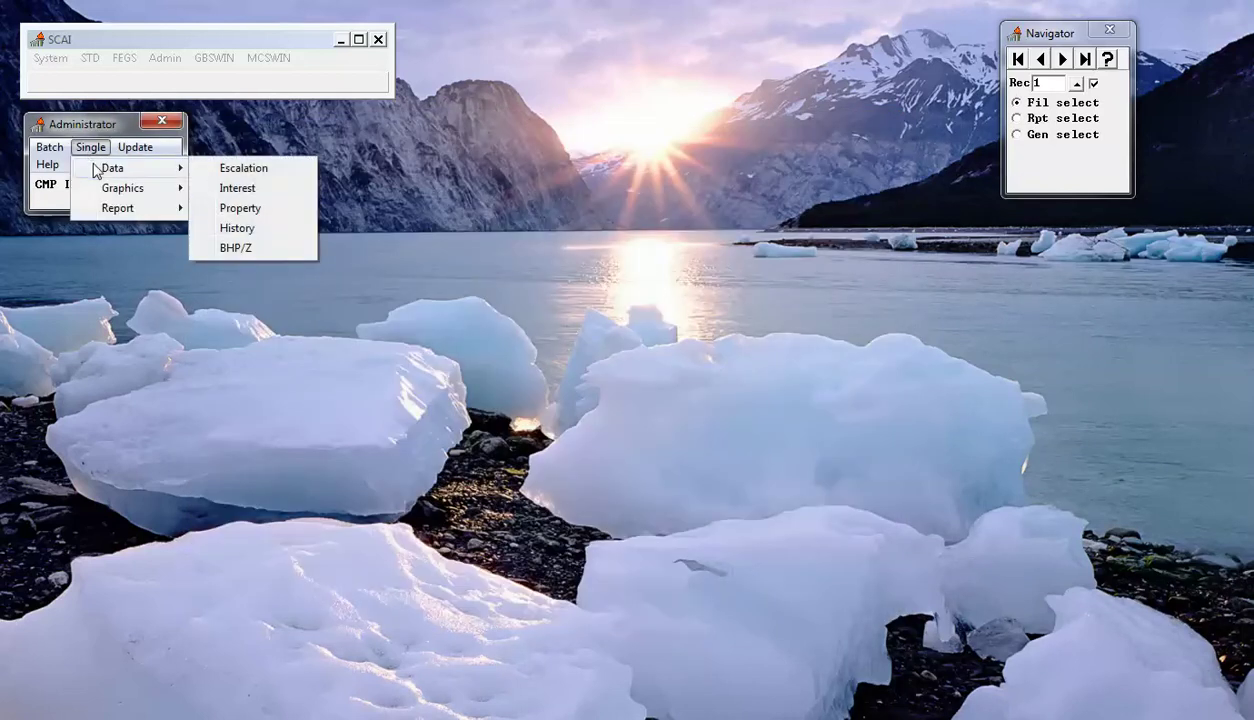
pyautogui.click(249, 232)
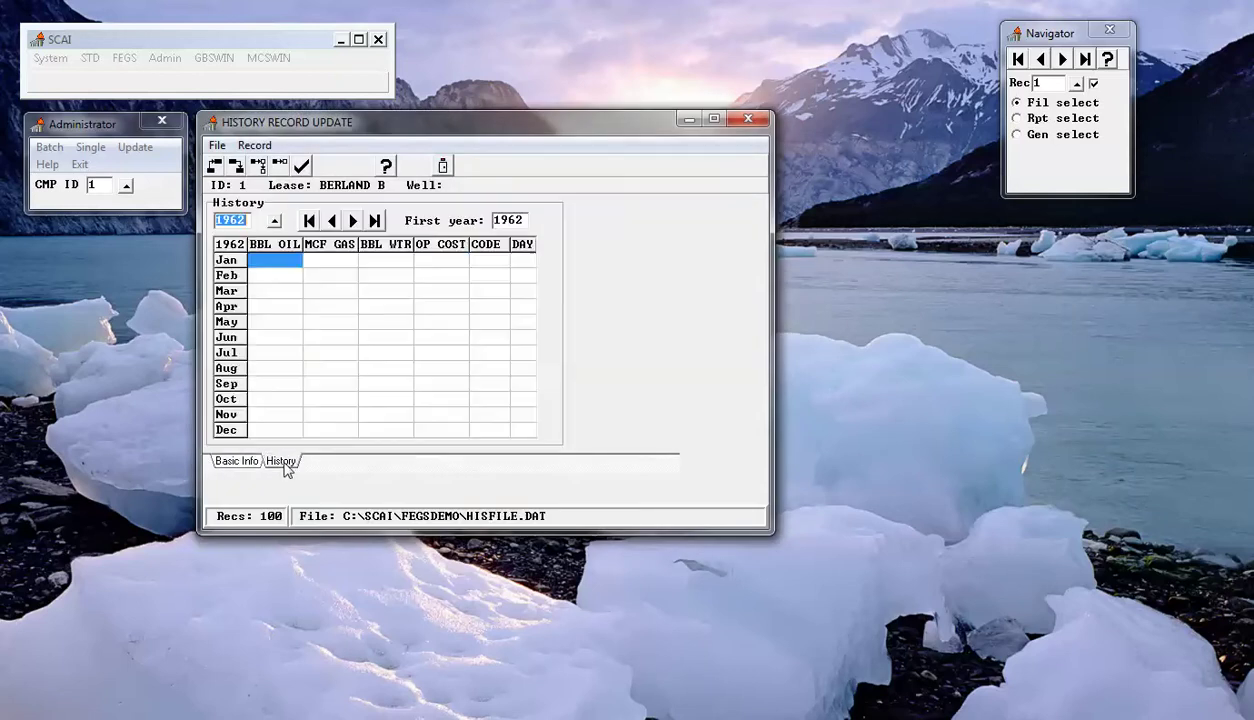
pyautogui.click(280, 461)
pyautogui.click(274, 221)
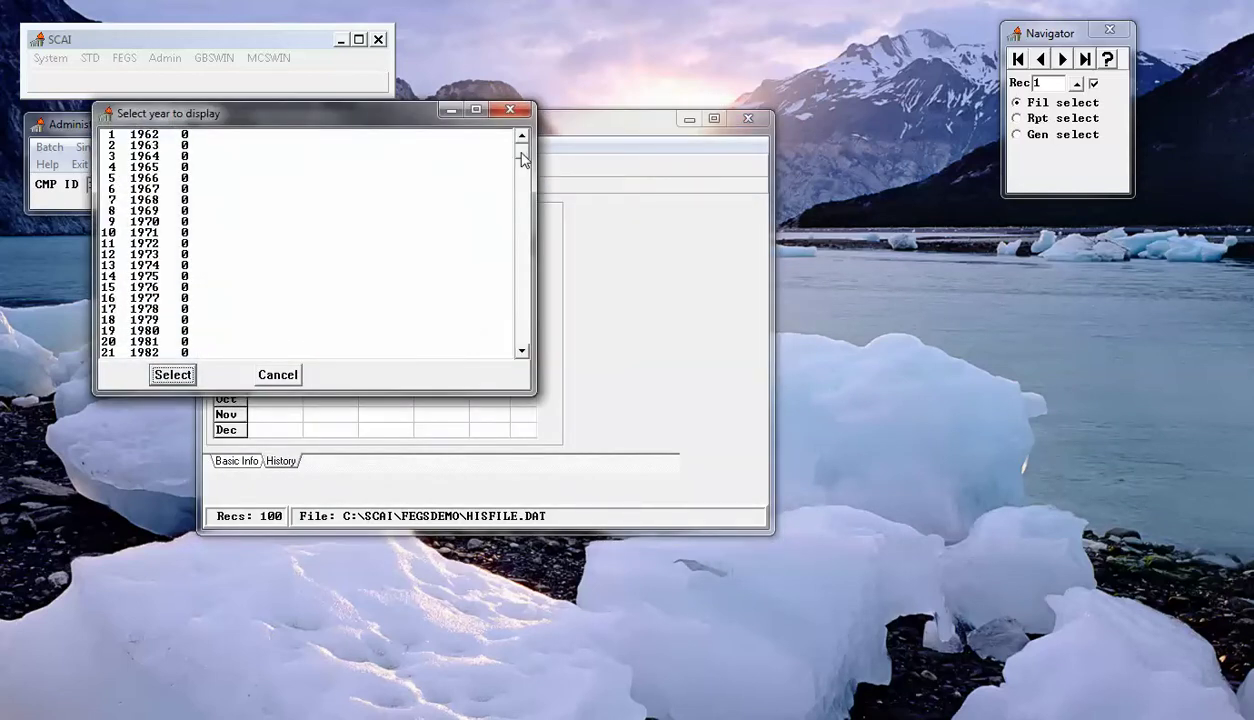
pyautogui.moveTo(521, 160)
pyautogui.mouseDown()
pyautogui.moveTo(523, 347)
pyautogui.moveTo(522, 160)
pyautogui.mouseUp()
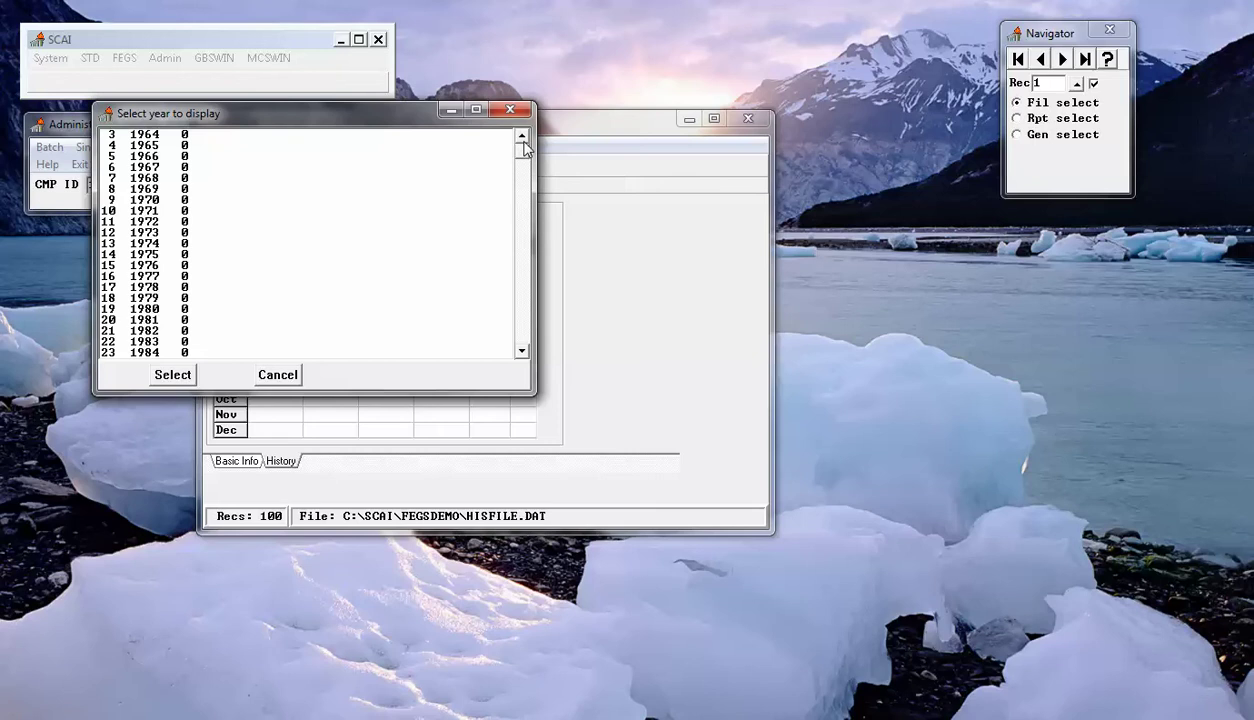
pyautogui.scroll(1, 525, 147)
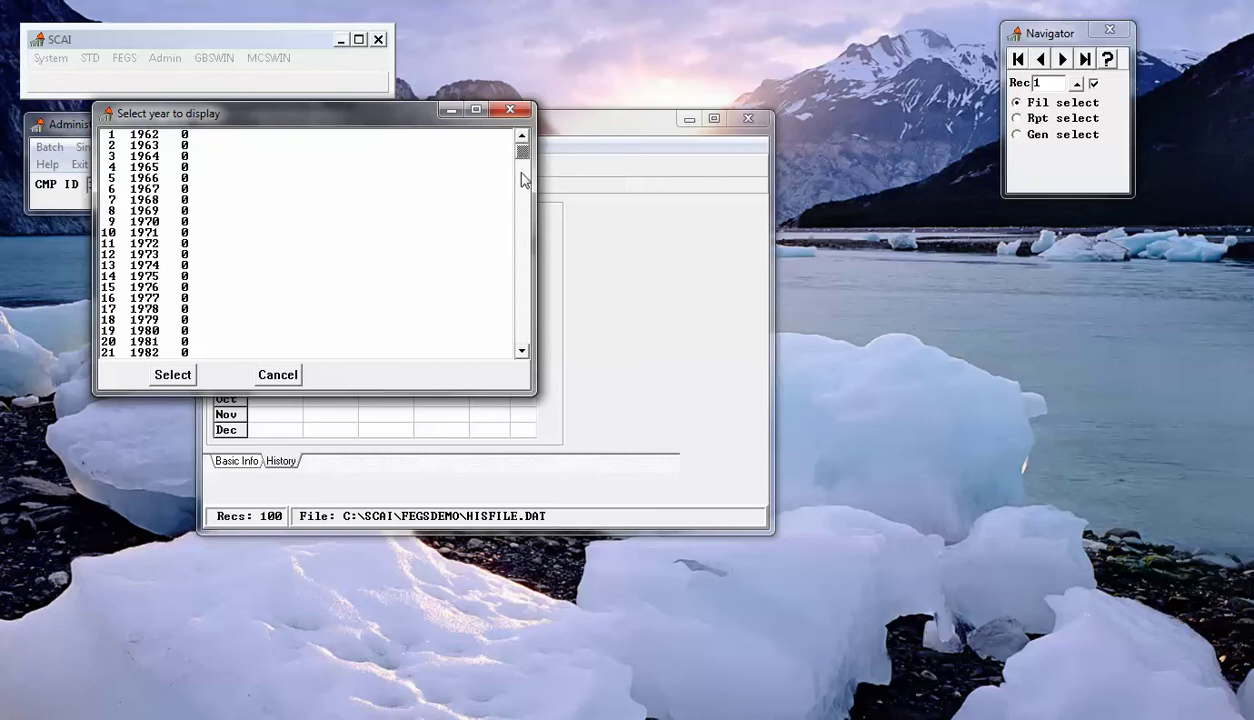
pyautogui.click(520, 226)
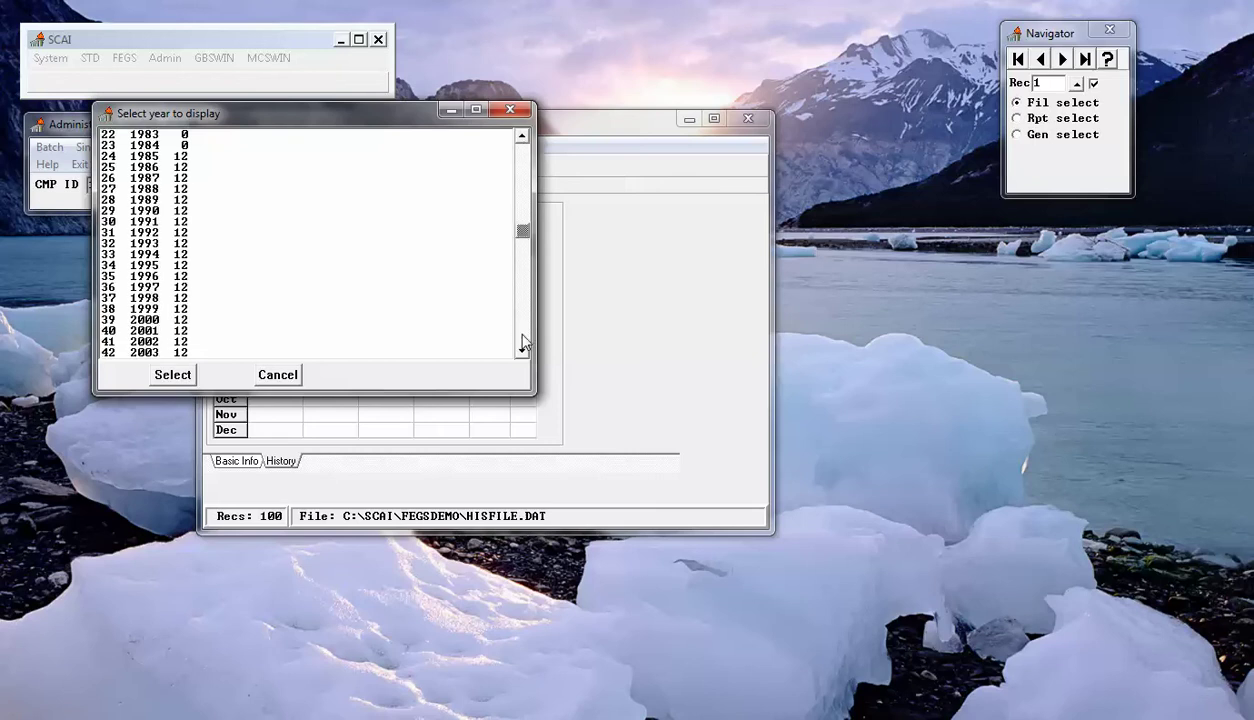
pyautogui.click(522, 340)
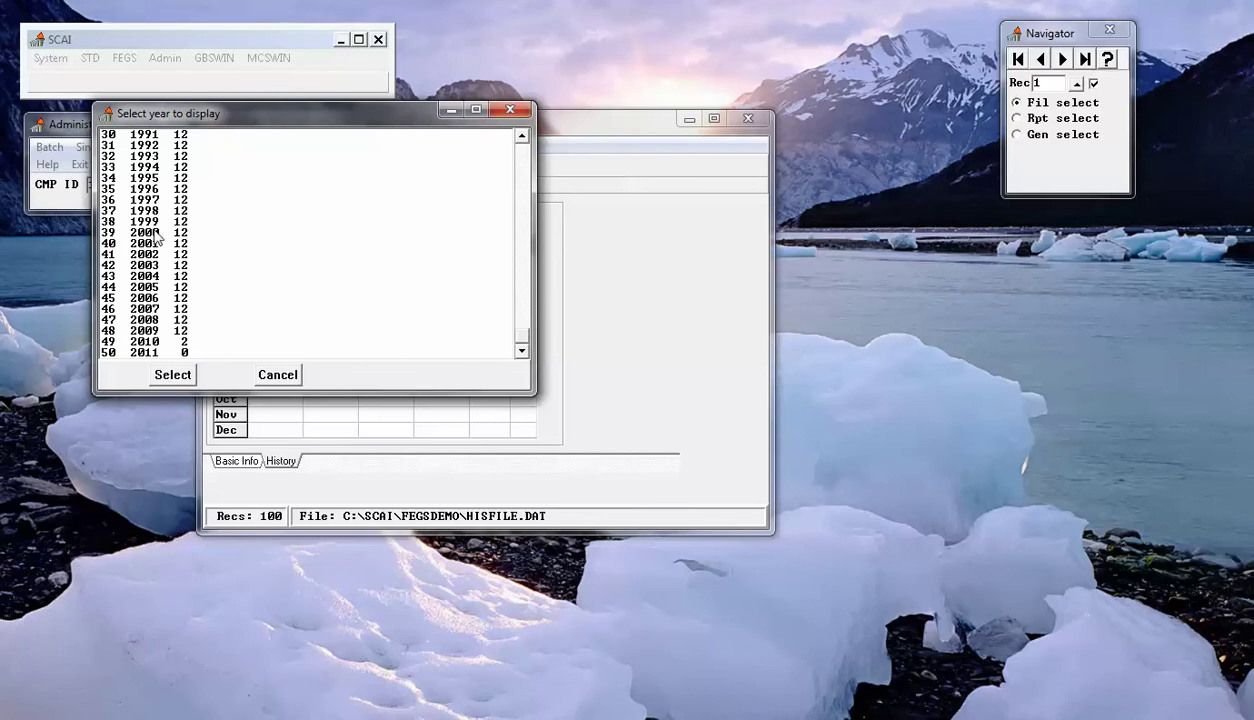
pyautogui.click(144, 147)
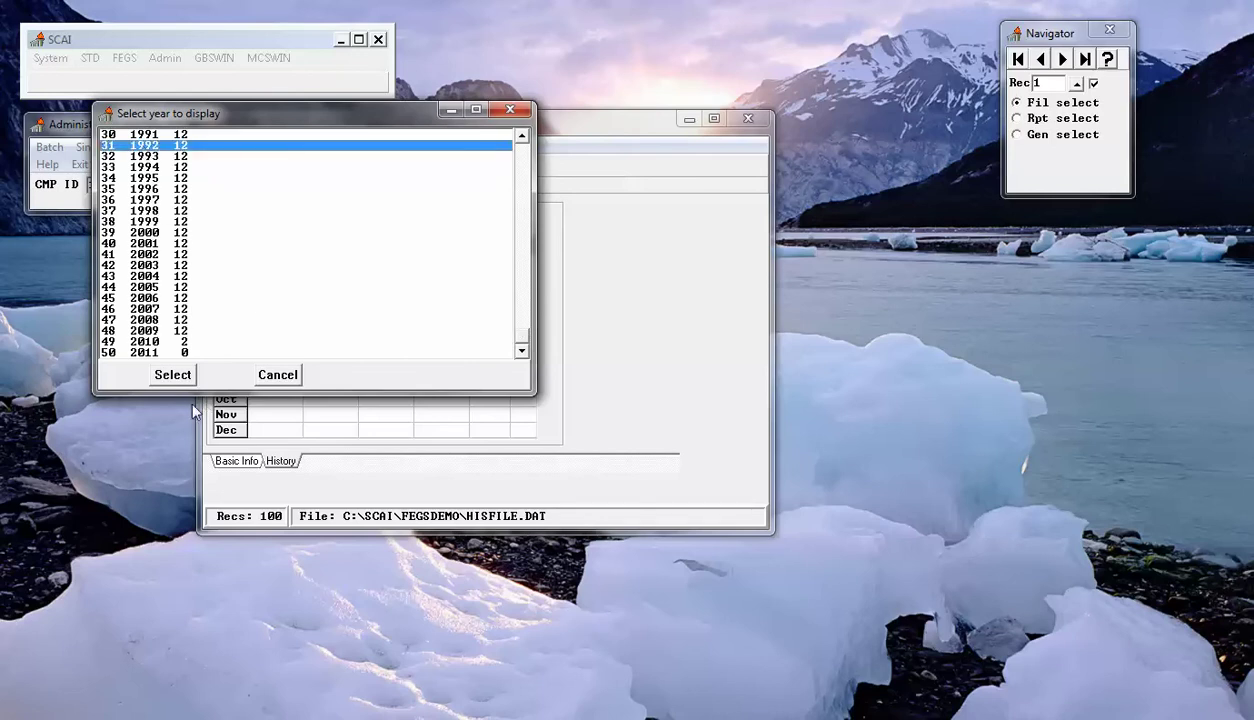
pyautogui.click(172, 374)
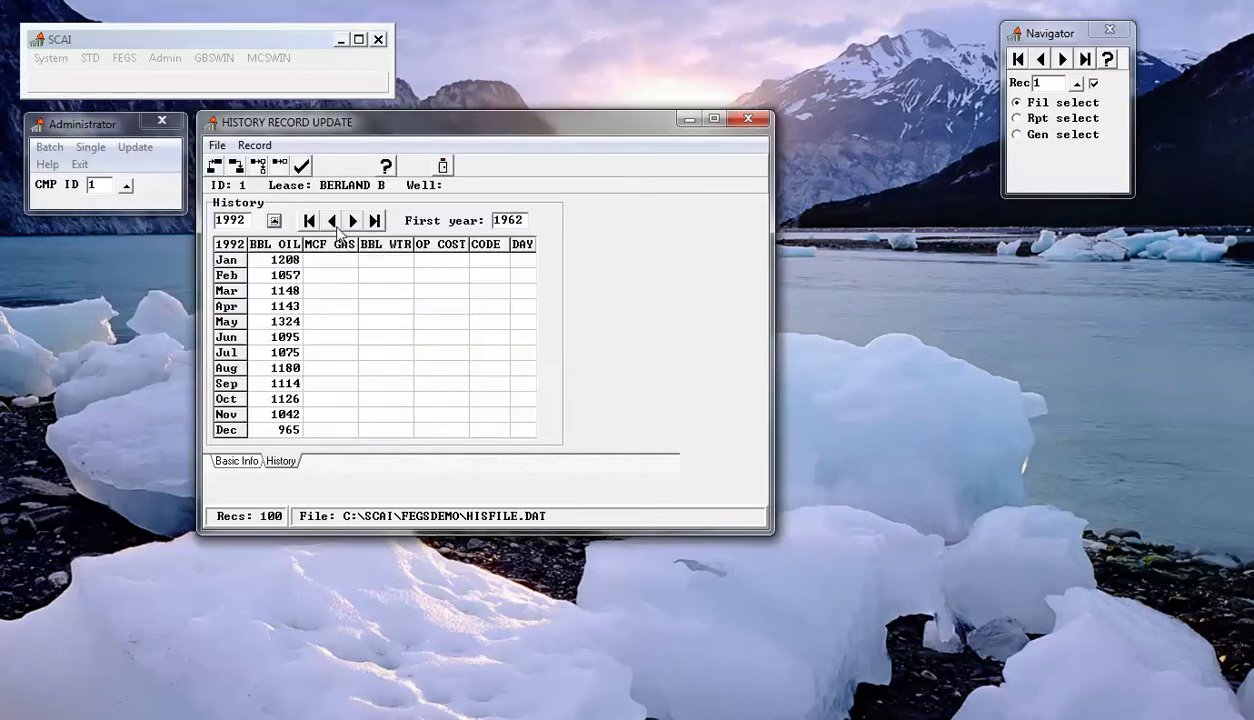
# - Page through the yearly production history from 1993 to 1998 and close the history record
pyautogui.click(352, 221)
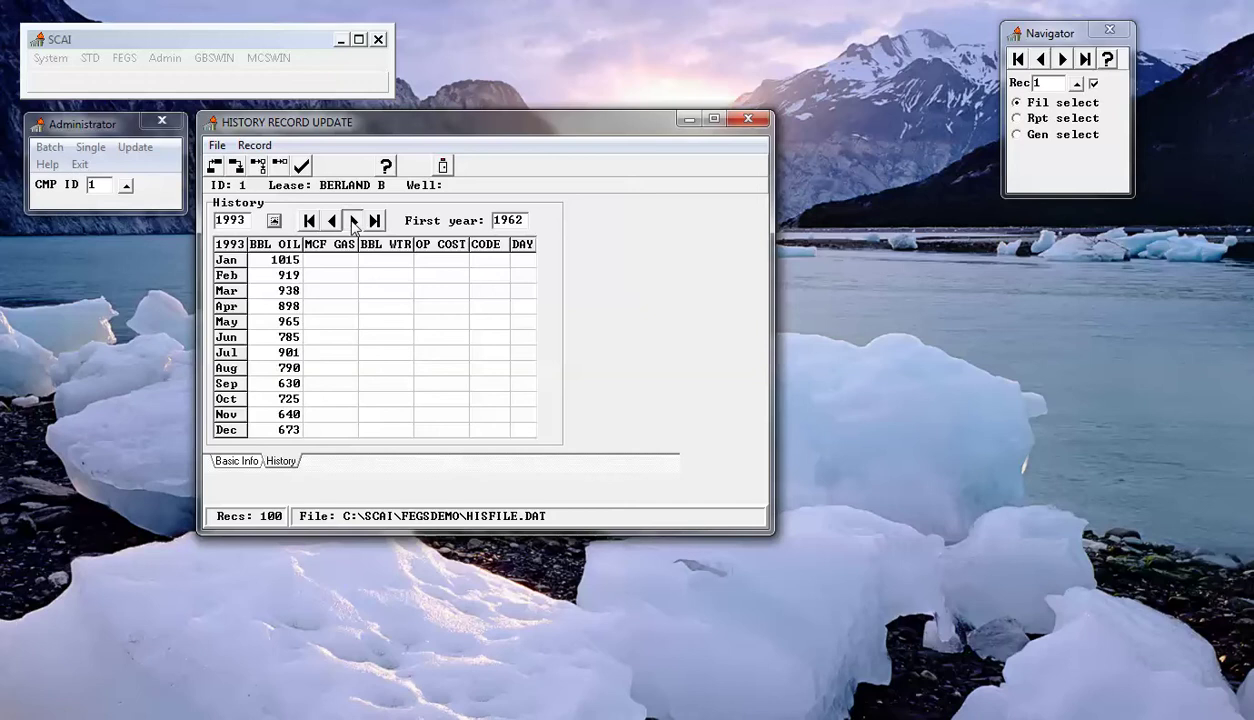
pyautogui.click(352, 221)
pyautogui.click(352, 221)
pyautogui.click(352, 221)
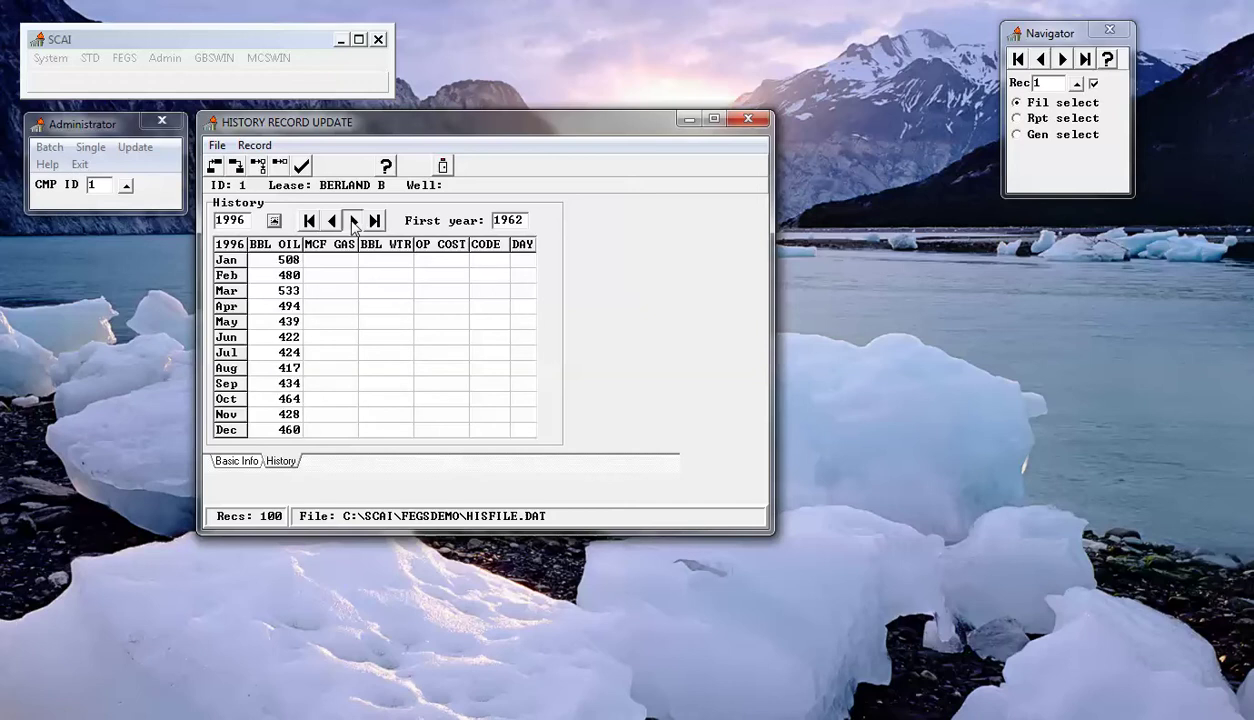
pyautogui.click(352, 221)
pyautogui.click(352, 221)
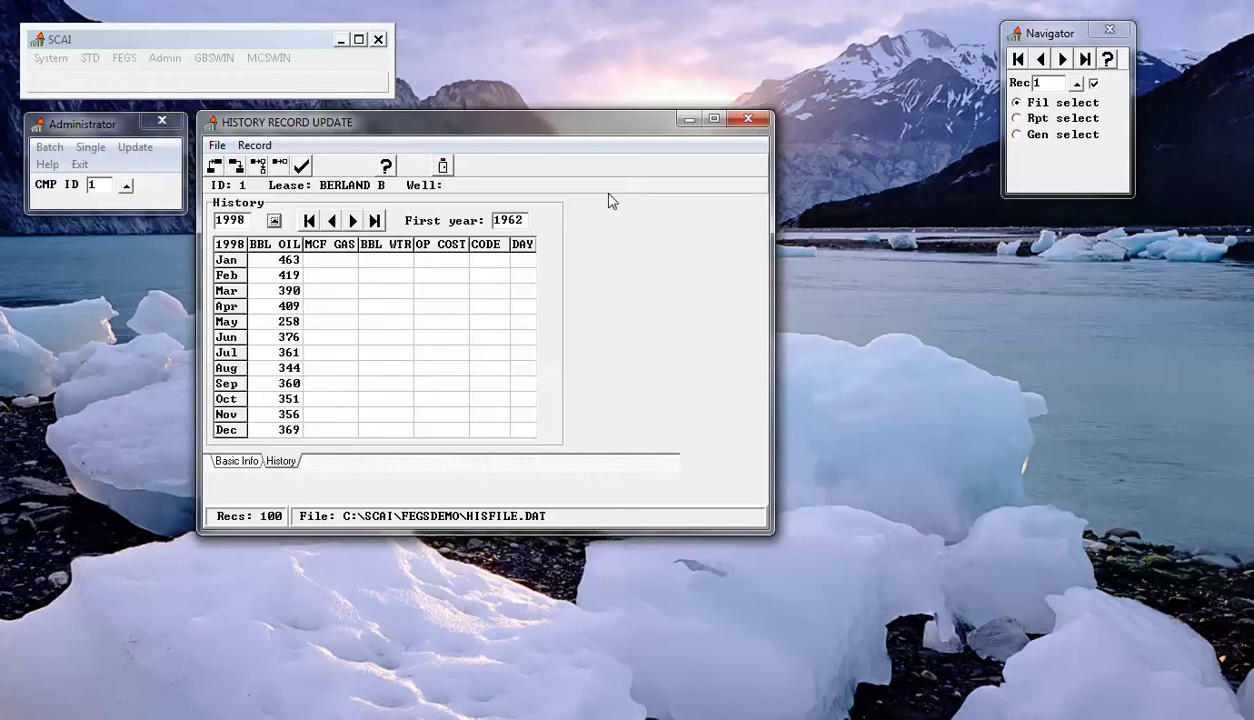
pyautogui.click(748, 121)
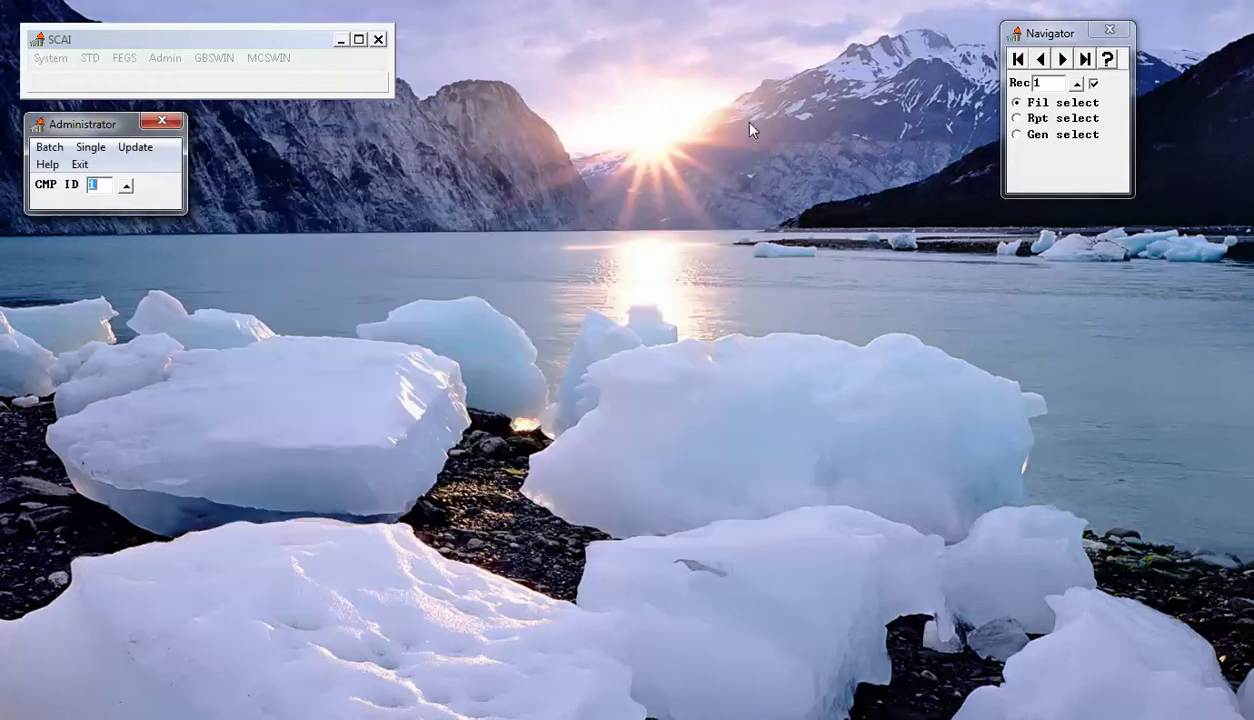
# - Open the escalation records, display the OIL escalation schedule with code 1, and close the record
pyautogui.click(88, 149)
pyautogui.moveTo(121, 175)
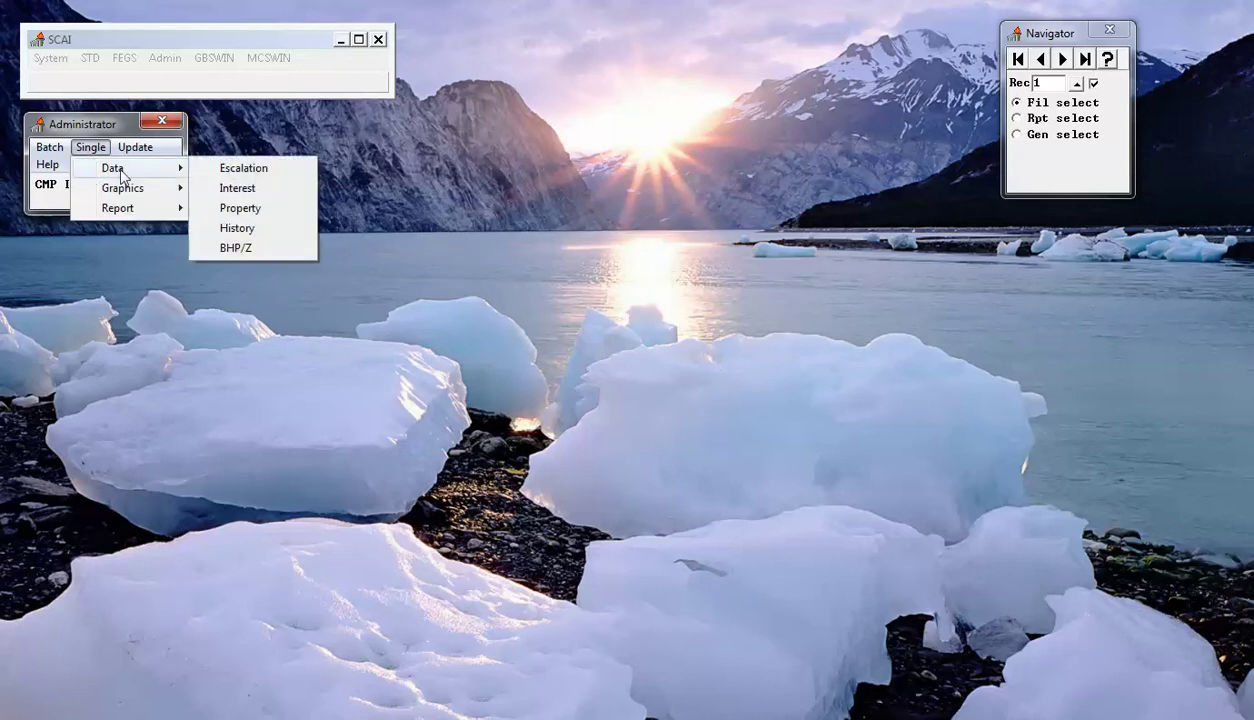
pyautogui.click(260, 172)
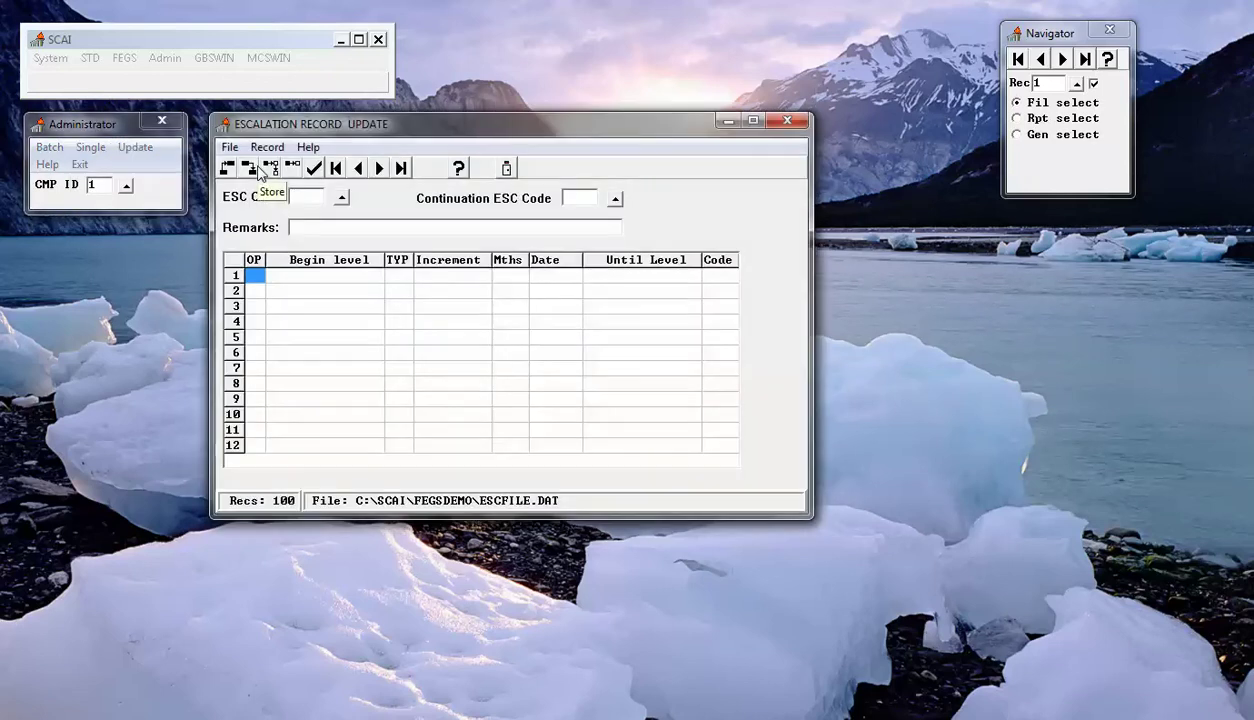
pyautogui.click(342, 199)
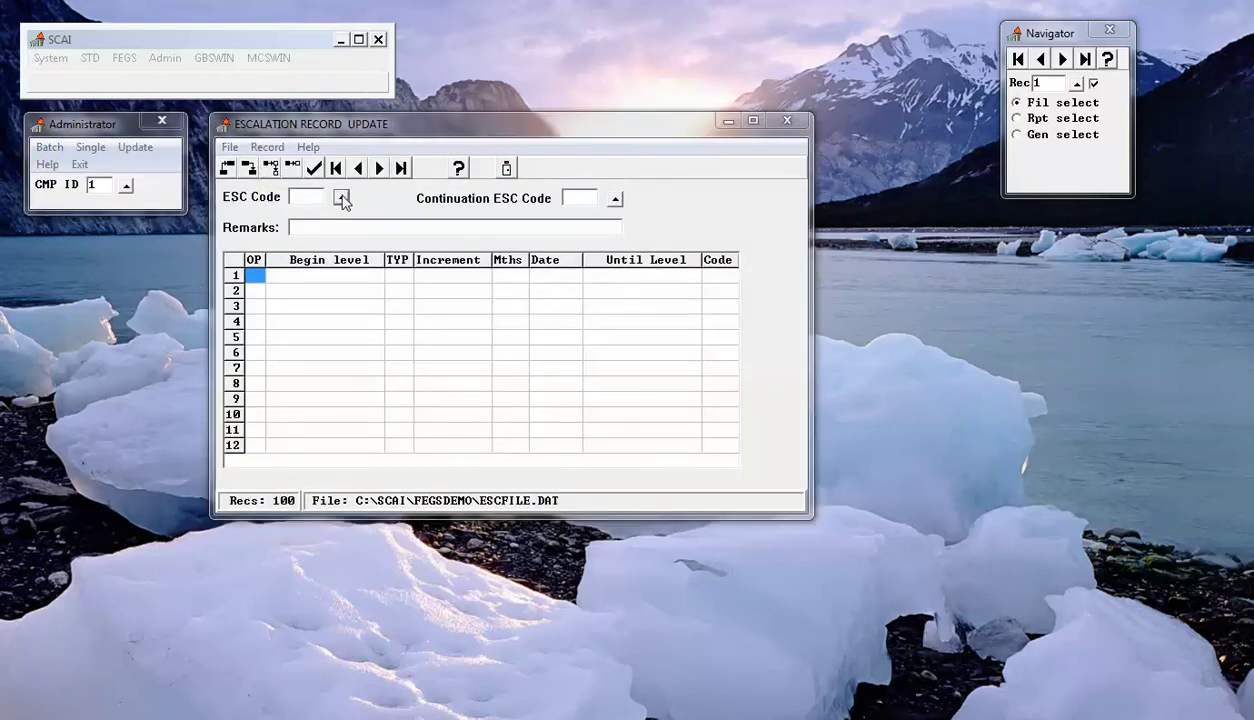
pyautogui.click(85, 125)
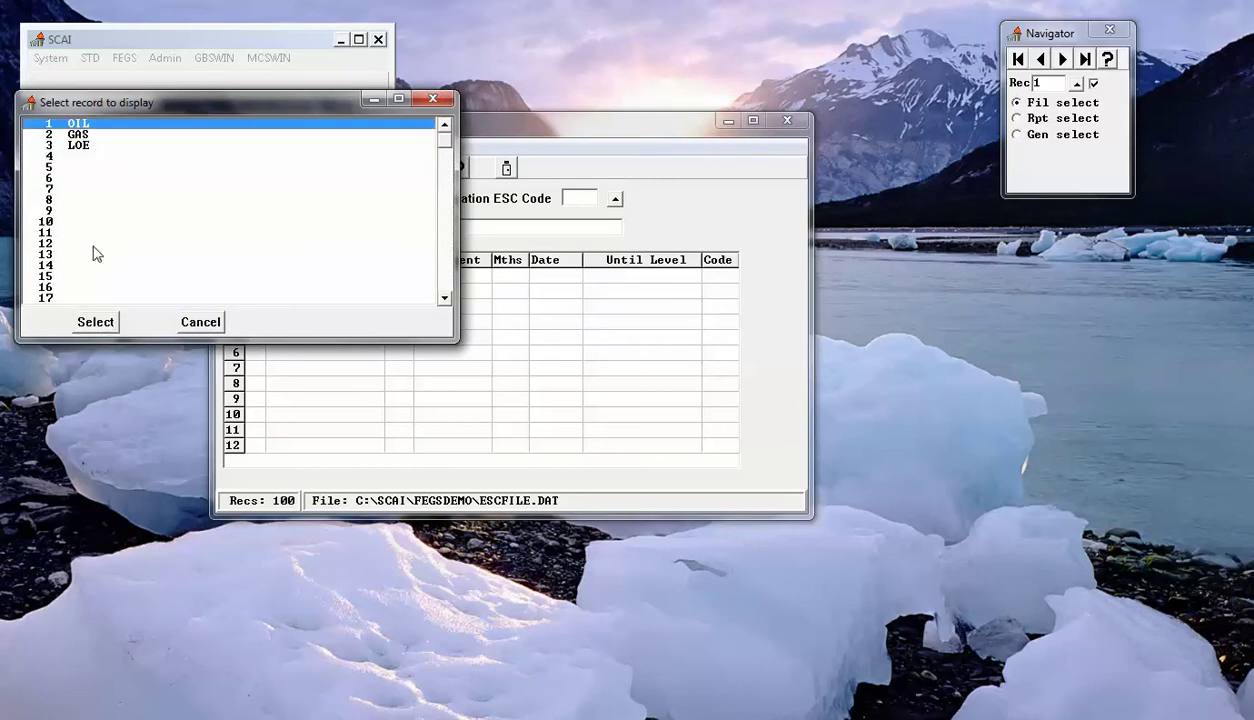
pyautogui.click(95, 321)
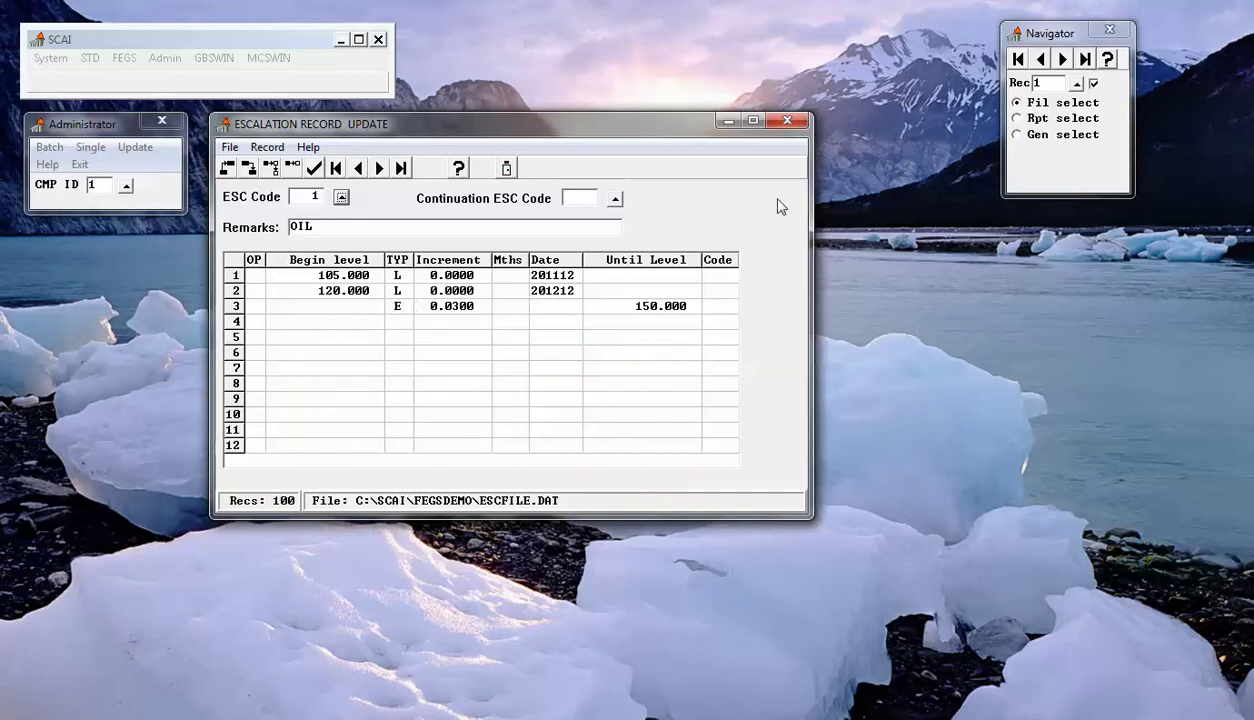
pyautogui.click(786, 122)
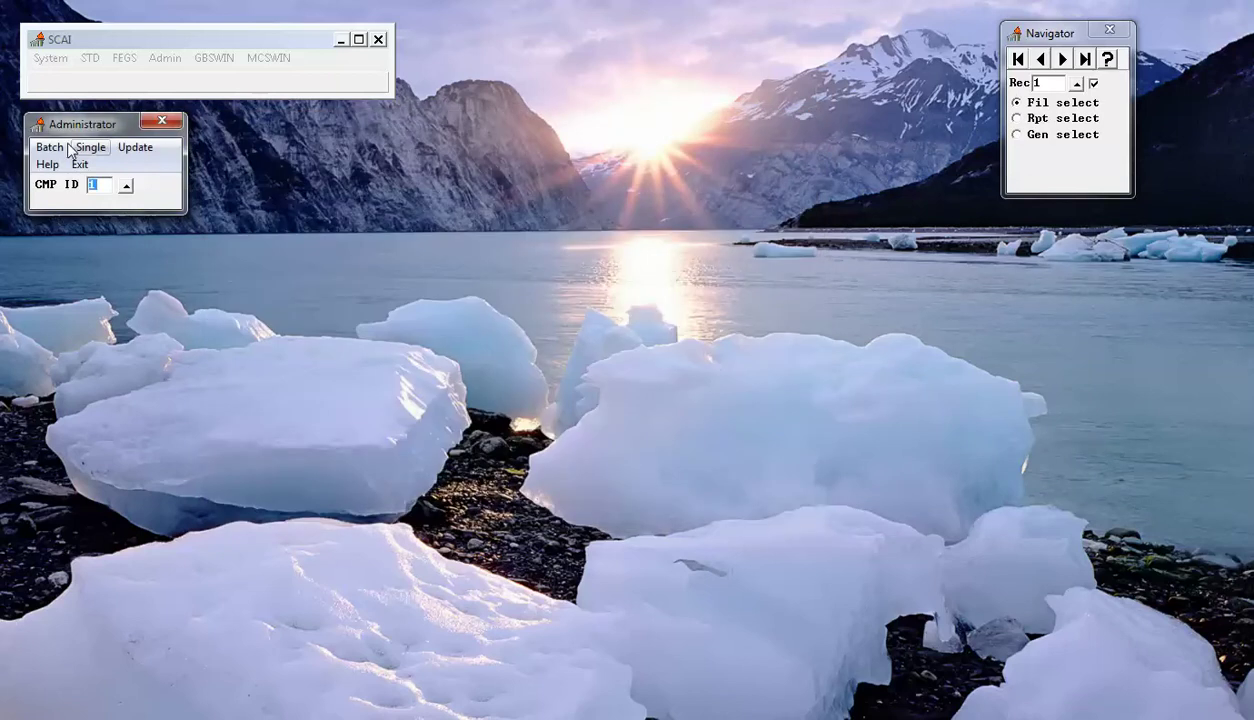
# - Open the interest entity records, display the first entity's subordinate interests, and close the record
pyautogui.click(97, 148)
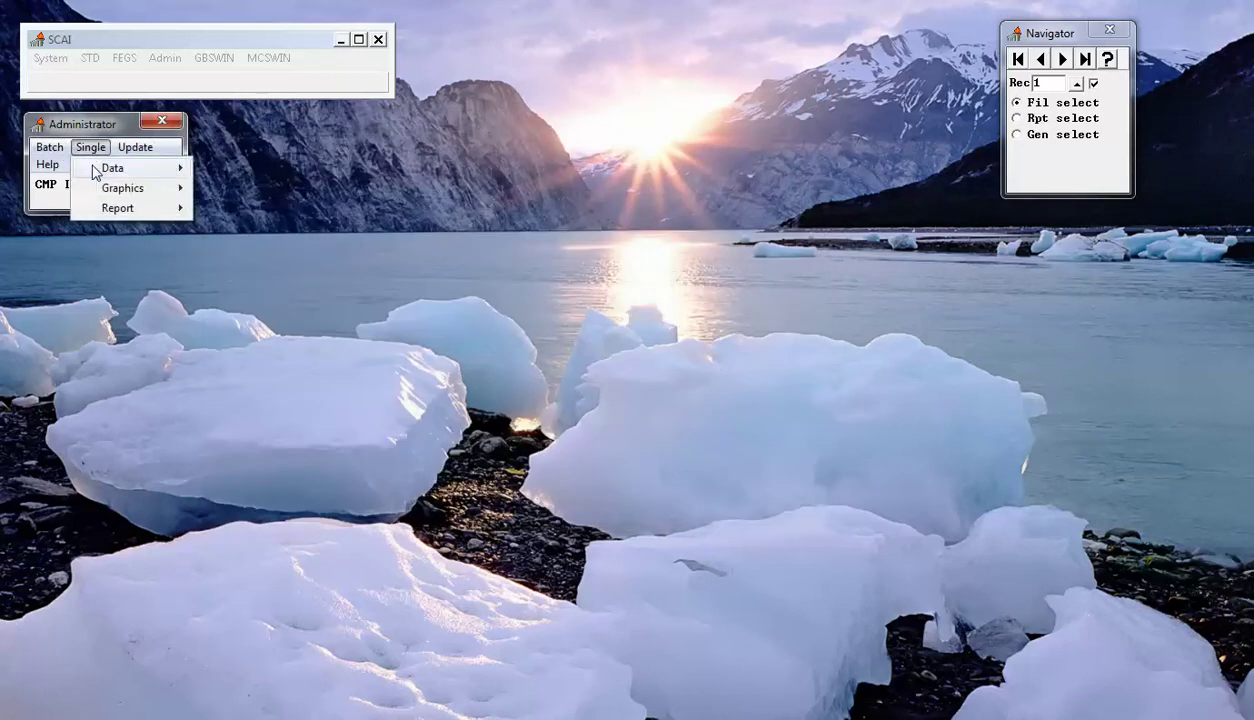
pyautogui.moveTo(98, 168)
pyautogui.click(228, 188)
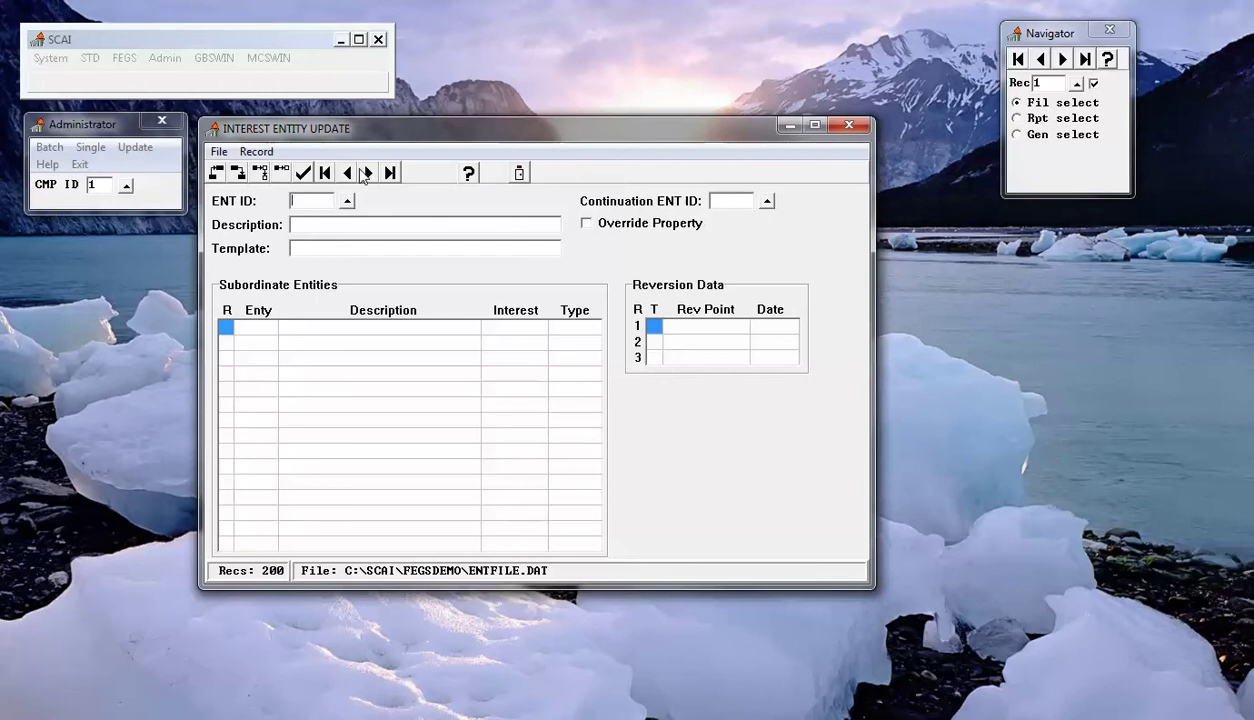
pyautogui.click(369, 175)
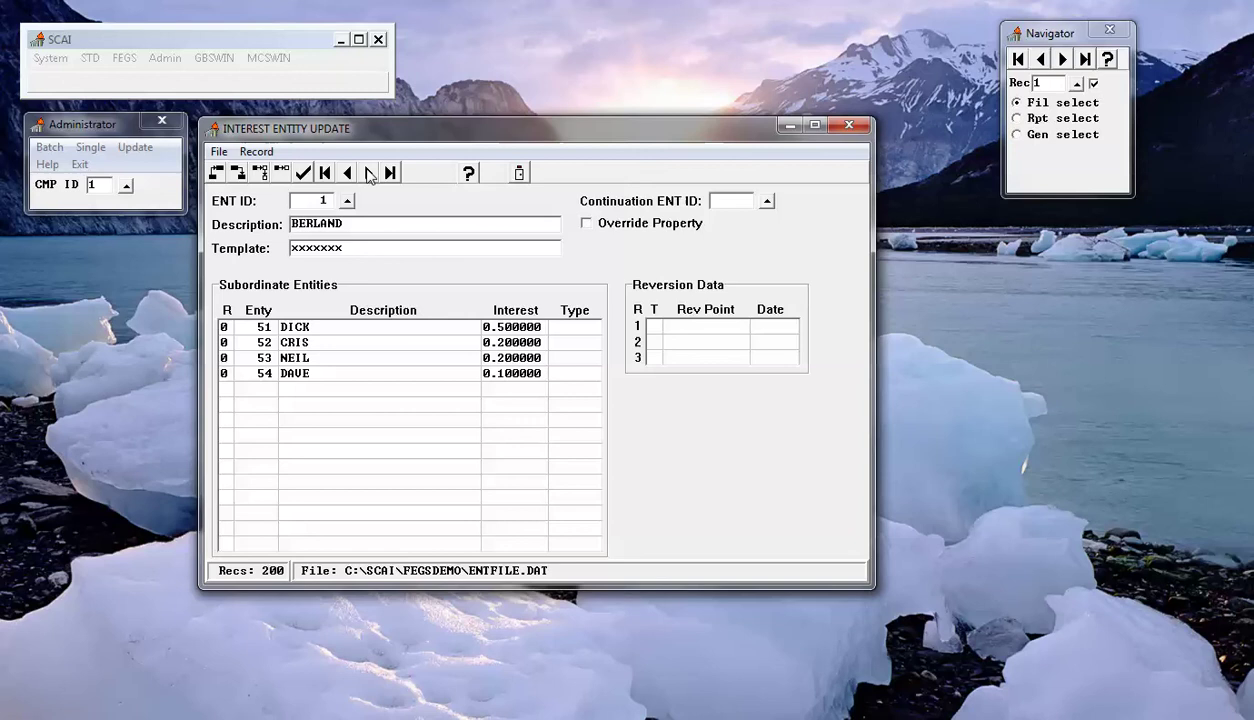
pyautogui.click(849, 126)
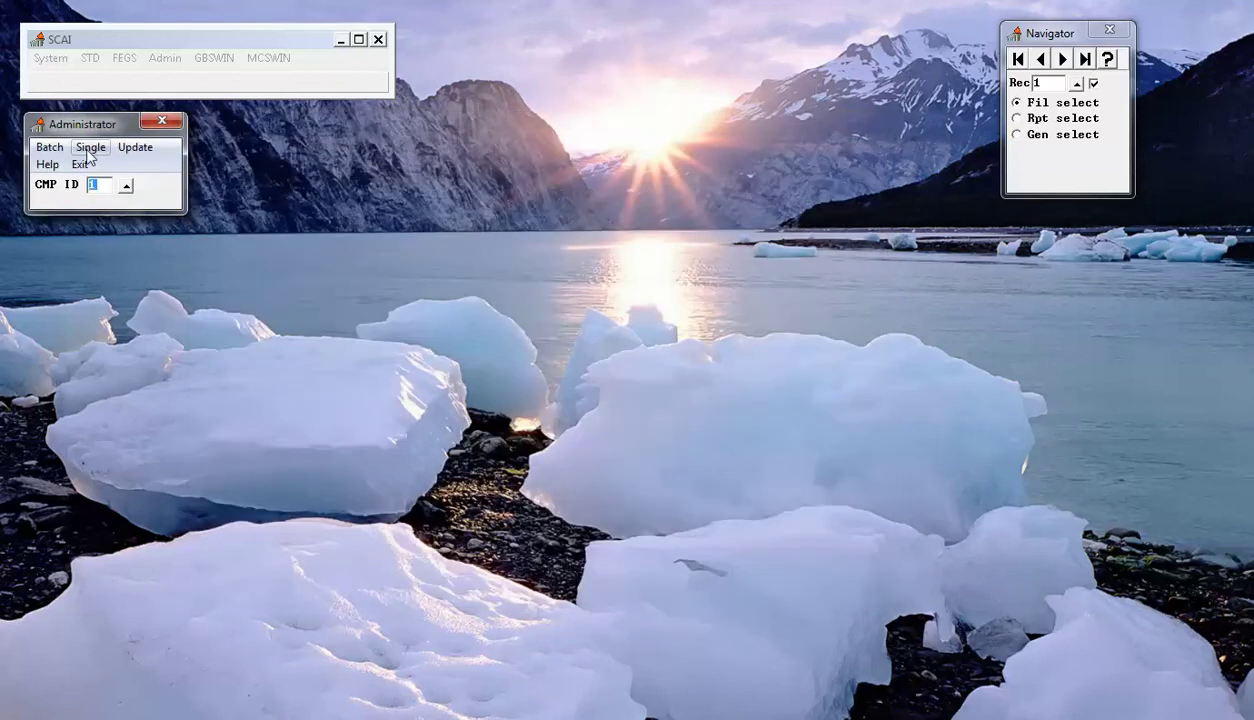
# - Open the interactive decline curve graph for the single property with CMP ID 1
pyautogui.click(89, 148)
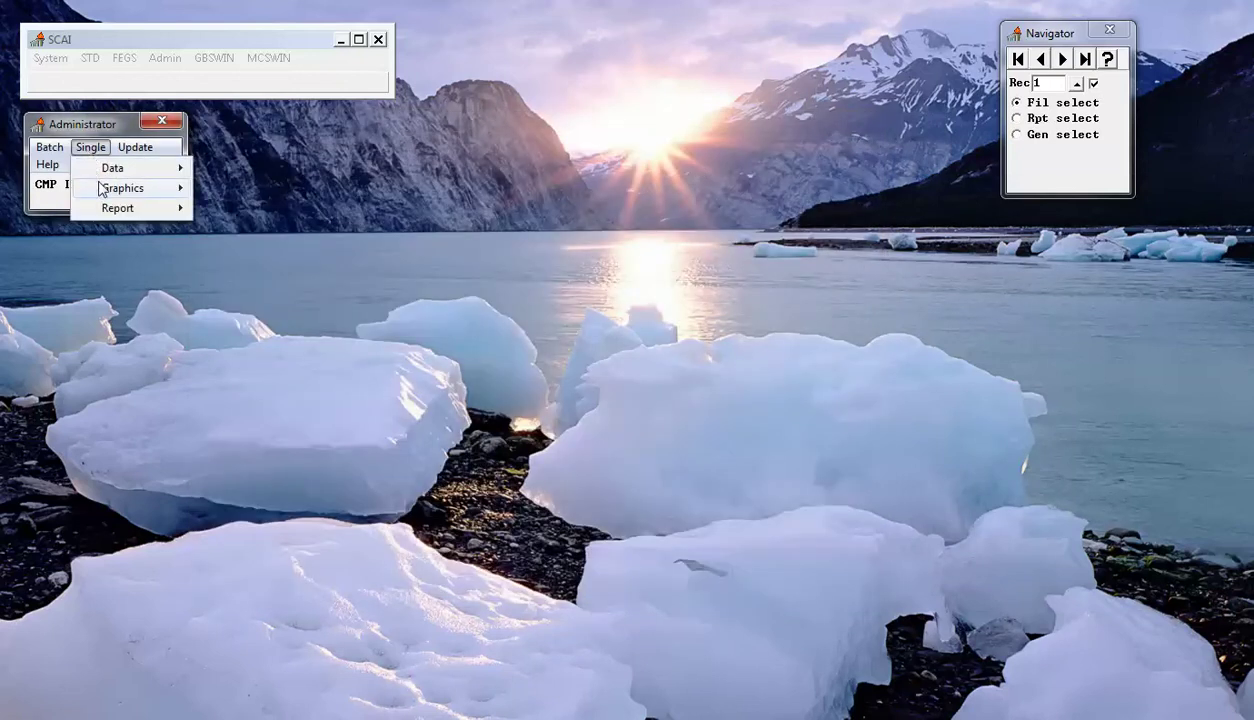
pyautogui.moveTo(101, 192)
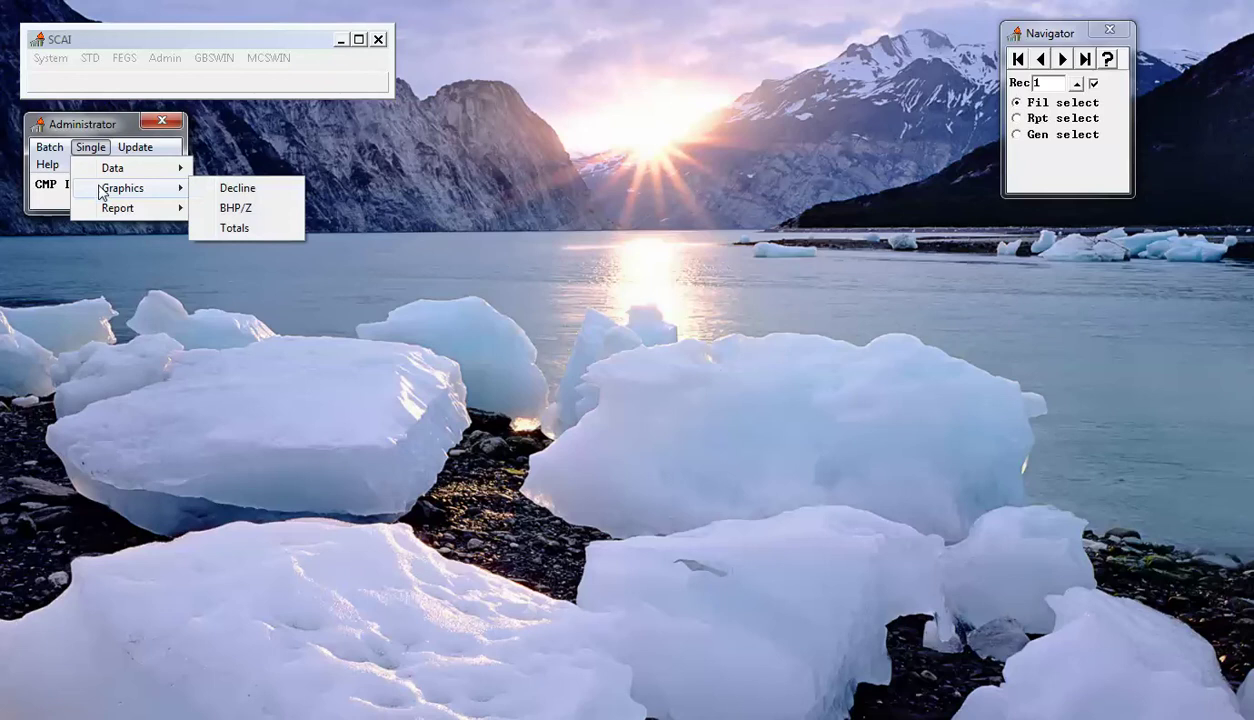
pyautogui.click(279, 195)
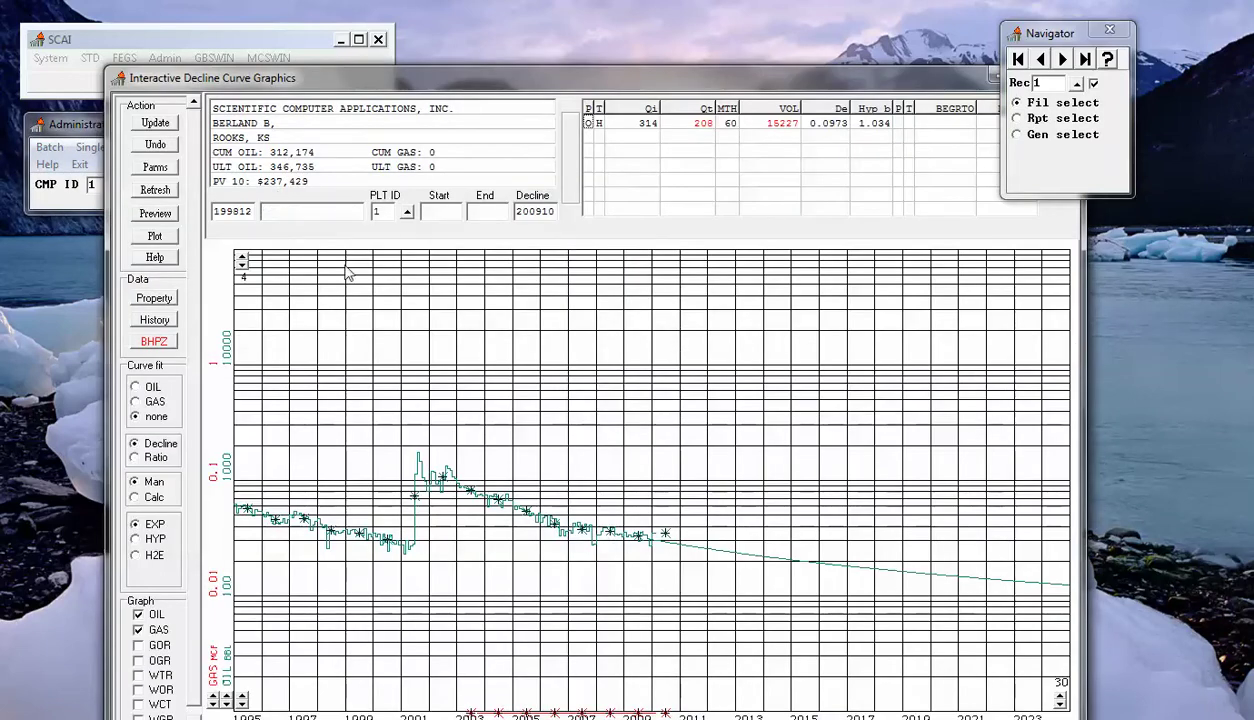
# - Browse the decline curves of the ARMBRISTER and RUSCO C properties, return to BERLAND B, and close the graph
pyautogui.moveTo(563, 78); pyautogui.dragTo(579, 63)
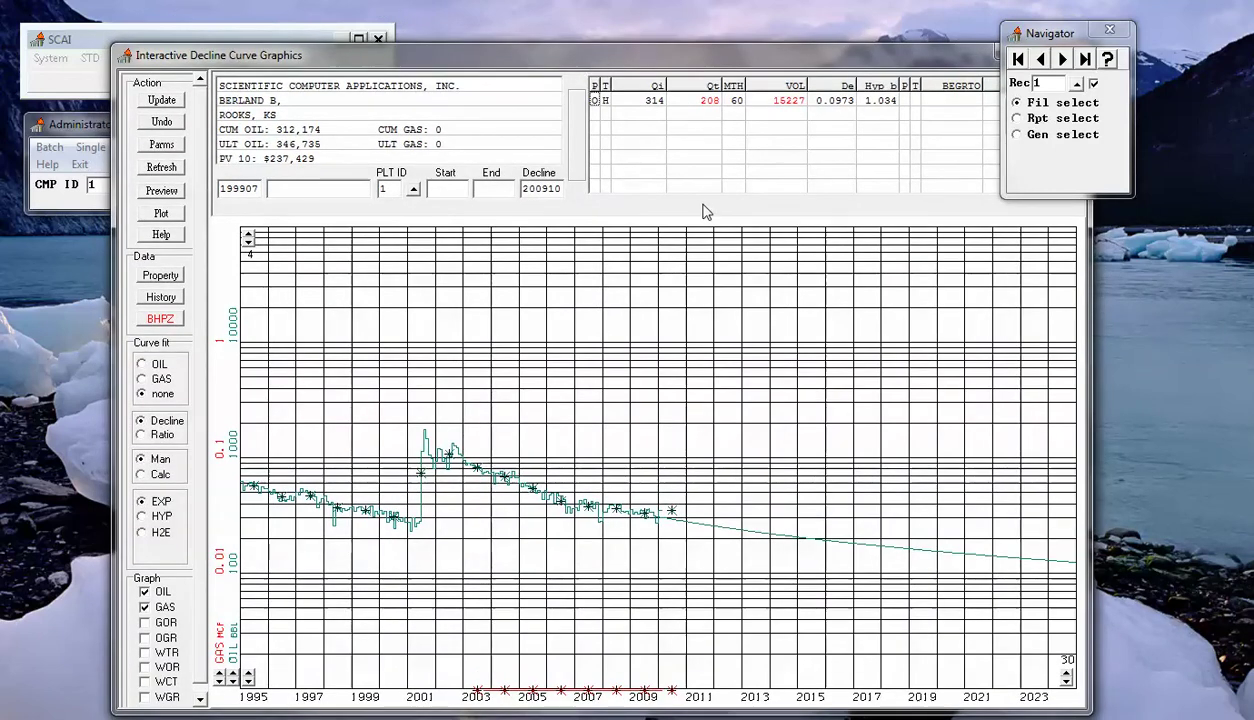
pyautogui.click(669, 519)
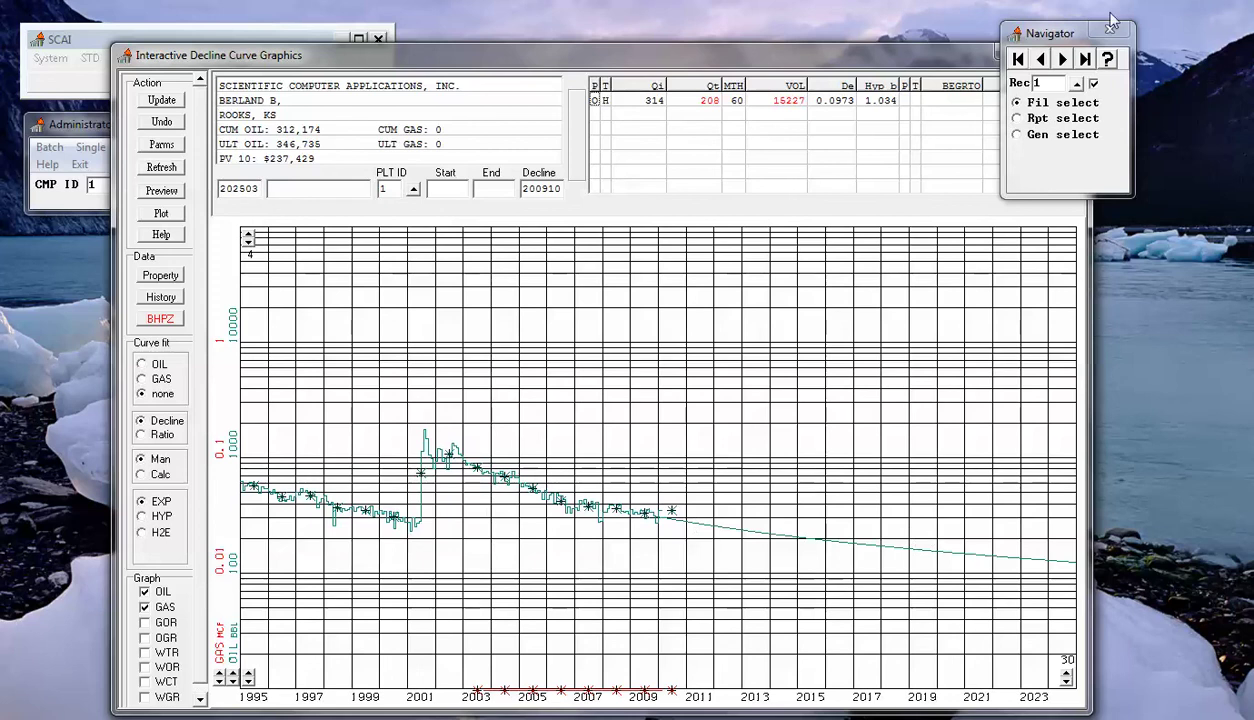
pyautogui.click(1063, 59)
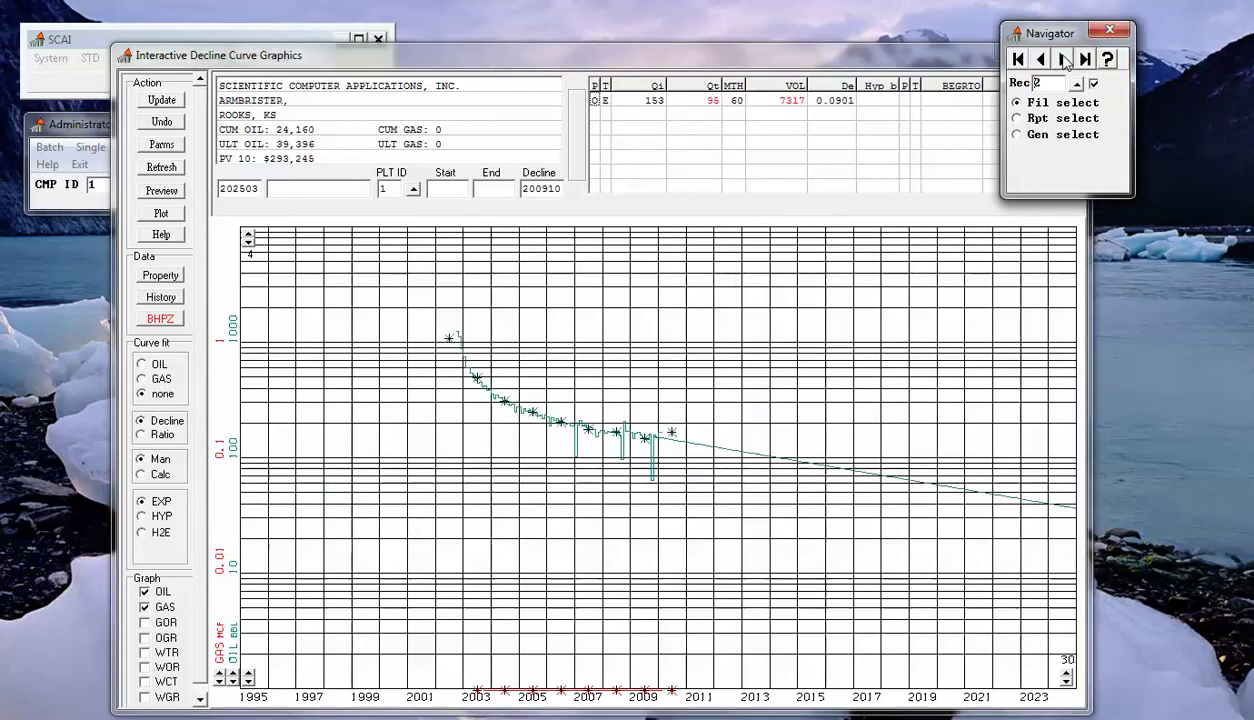
pyautogui.click(1065, 60)
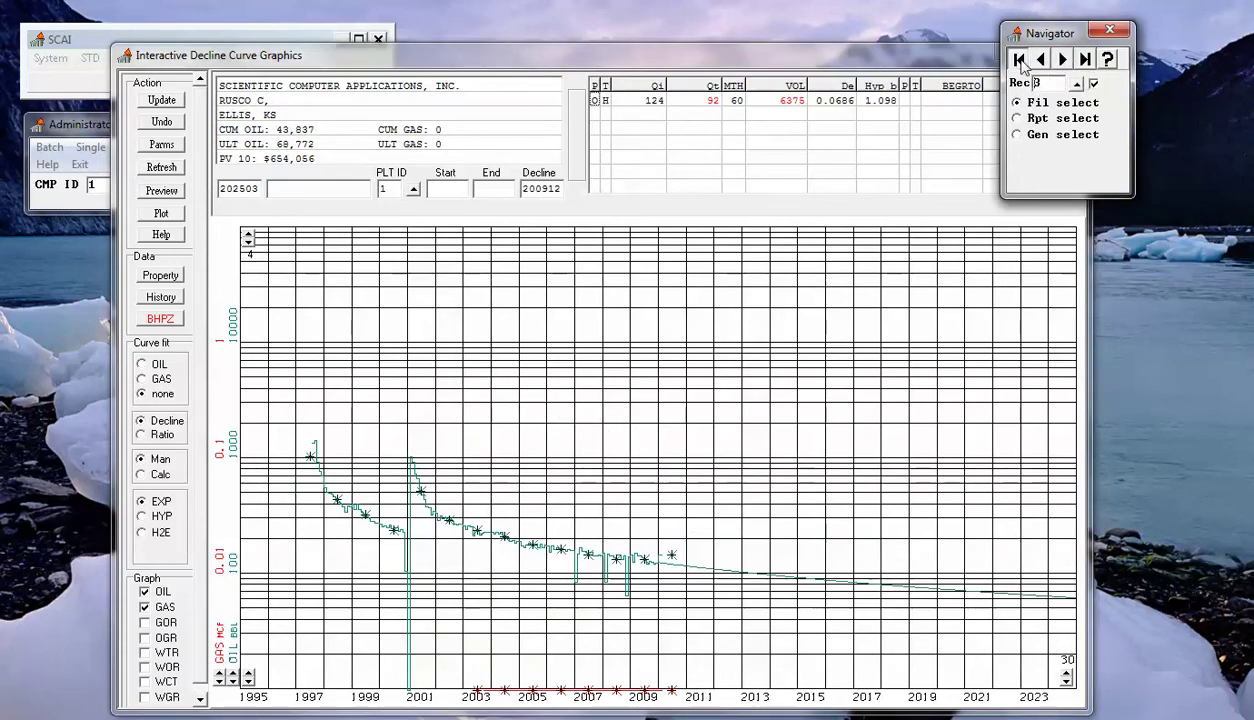
pyautogui.click(1020, 61)
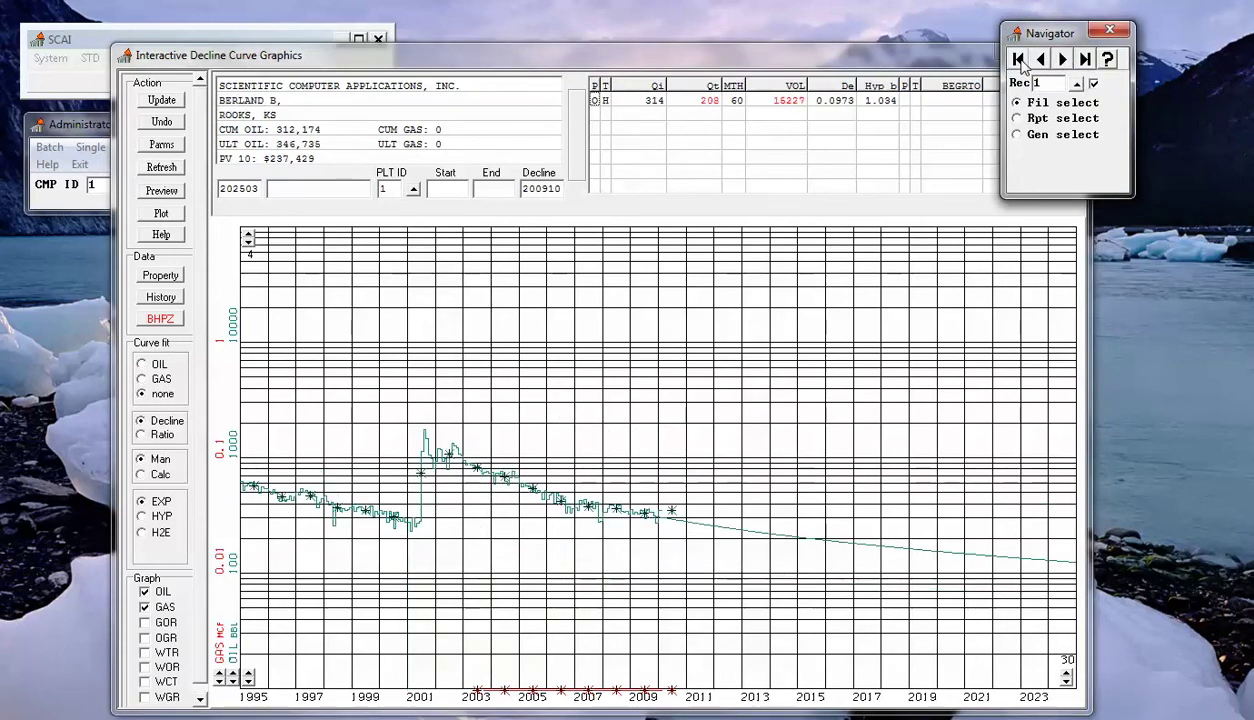
pyautogui.click(486, 56)
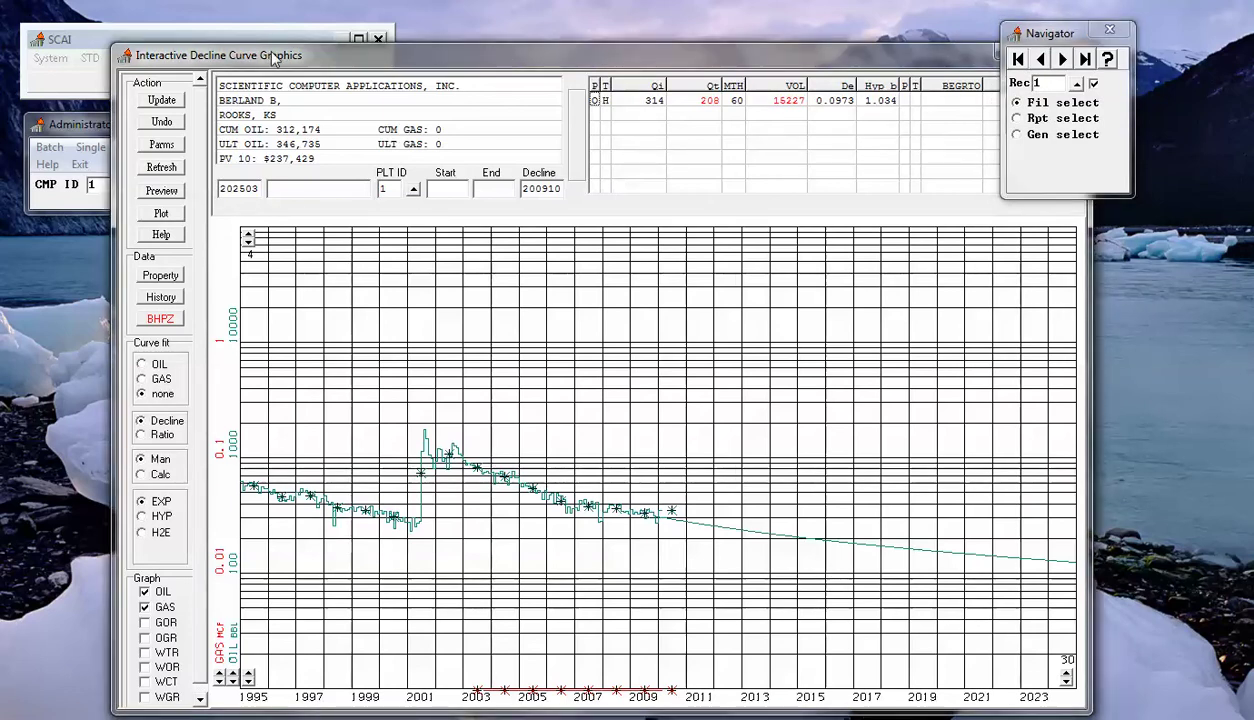
pyautogui.doubleClick(127, 56)
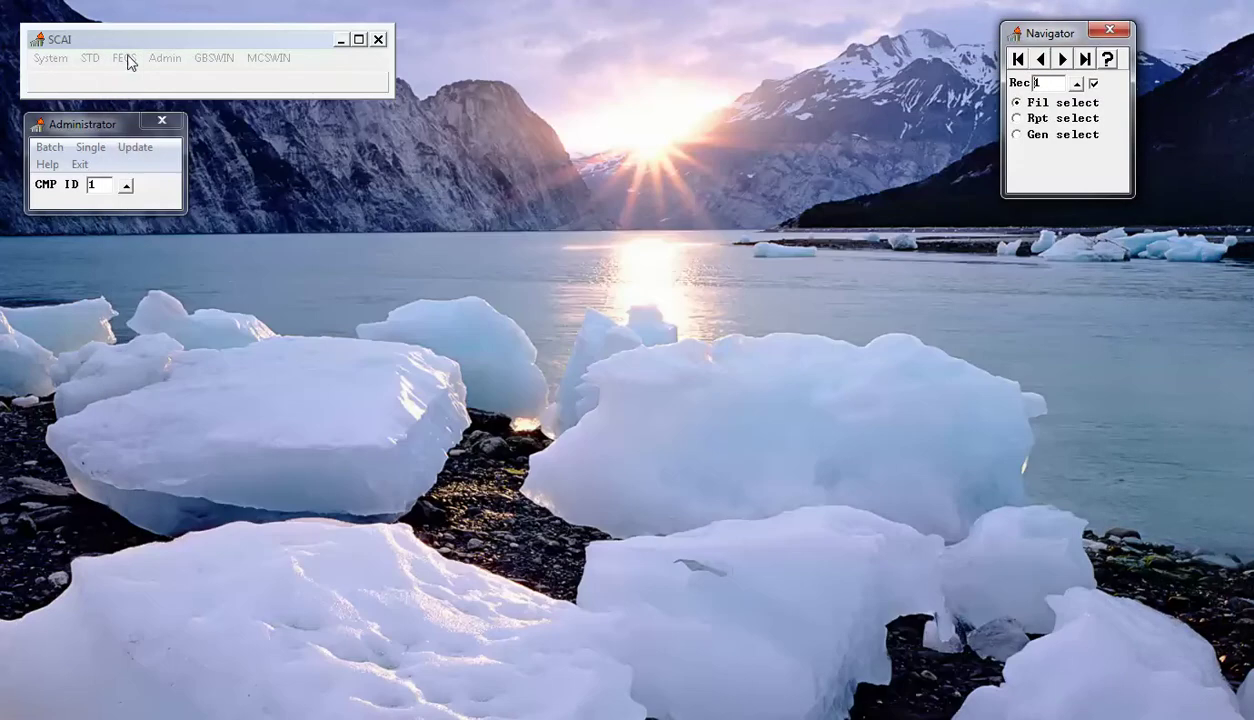
# - Open the single-property forecast report for BERLAND B and enlarge its window to show the full economic forecast
pyautogui.click(91, 148)
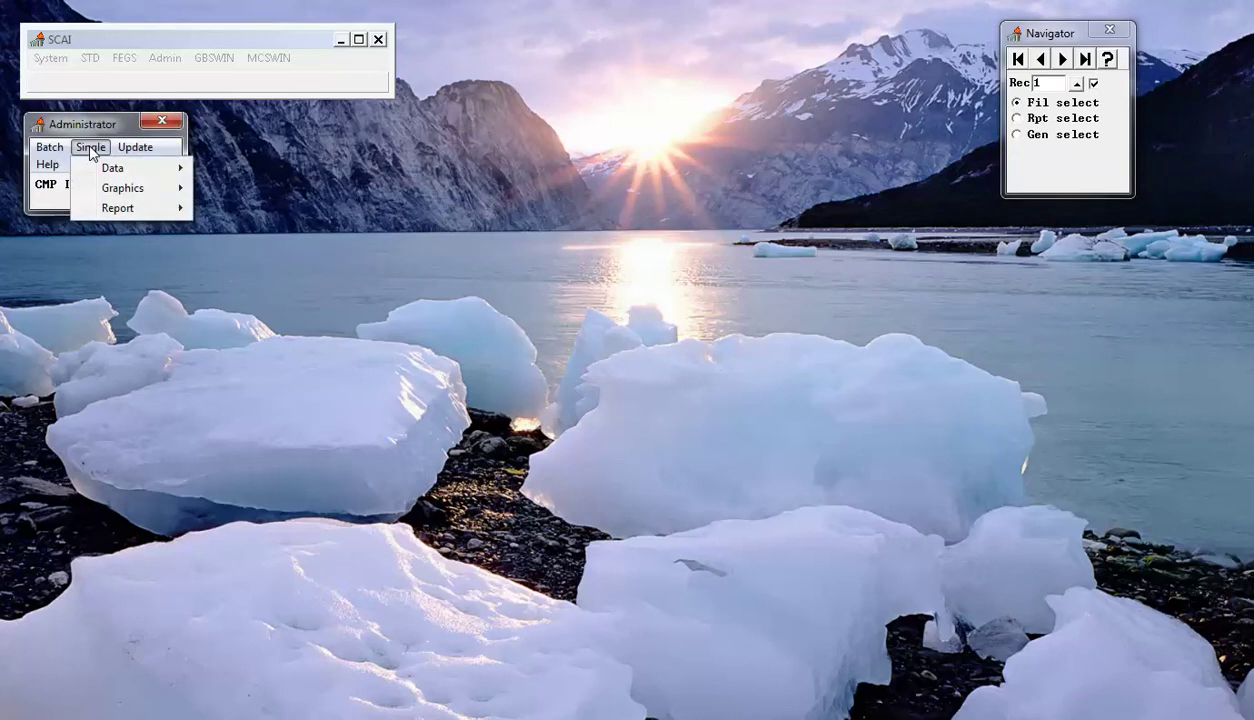
pyautogui.moveTo(118, 208)
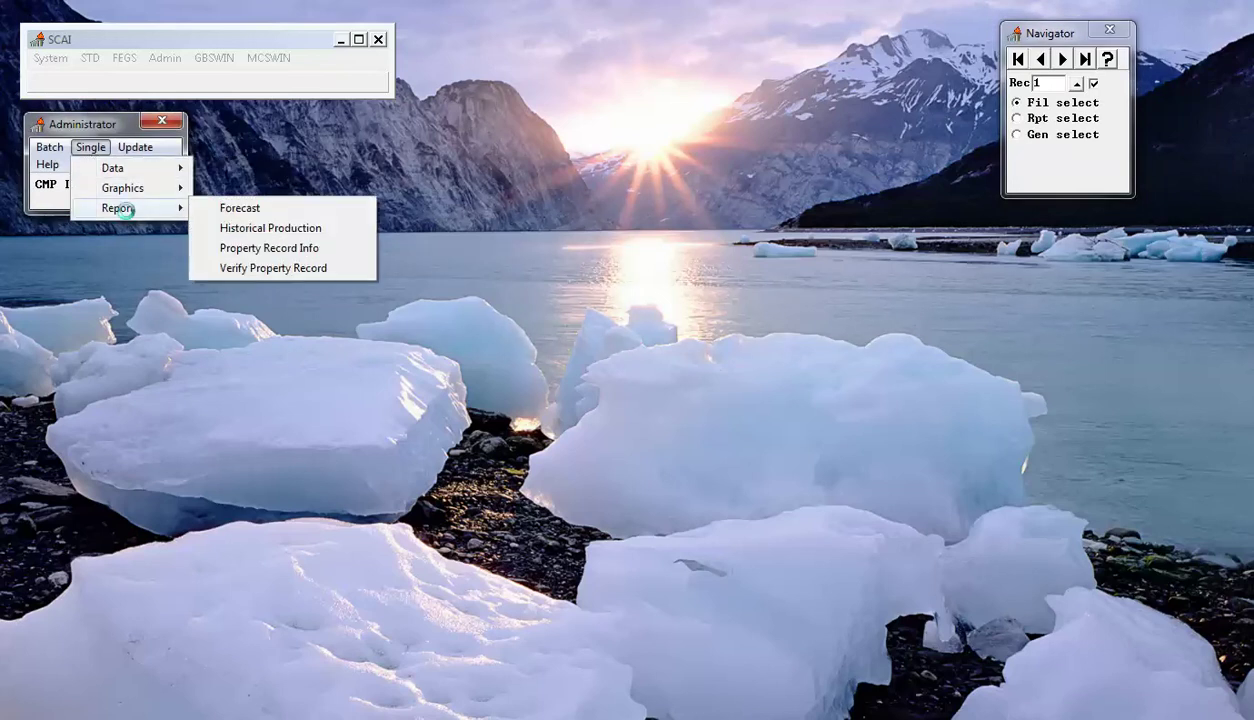
pyautogui.click(268, 207)
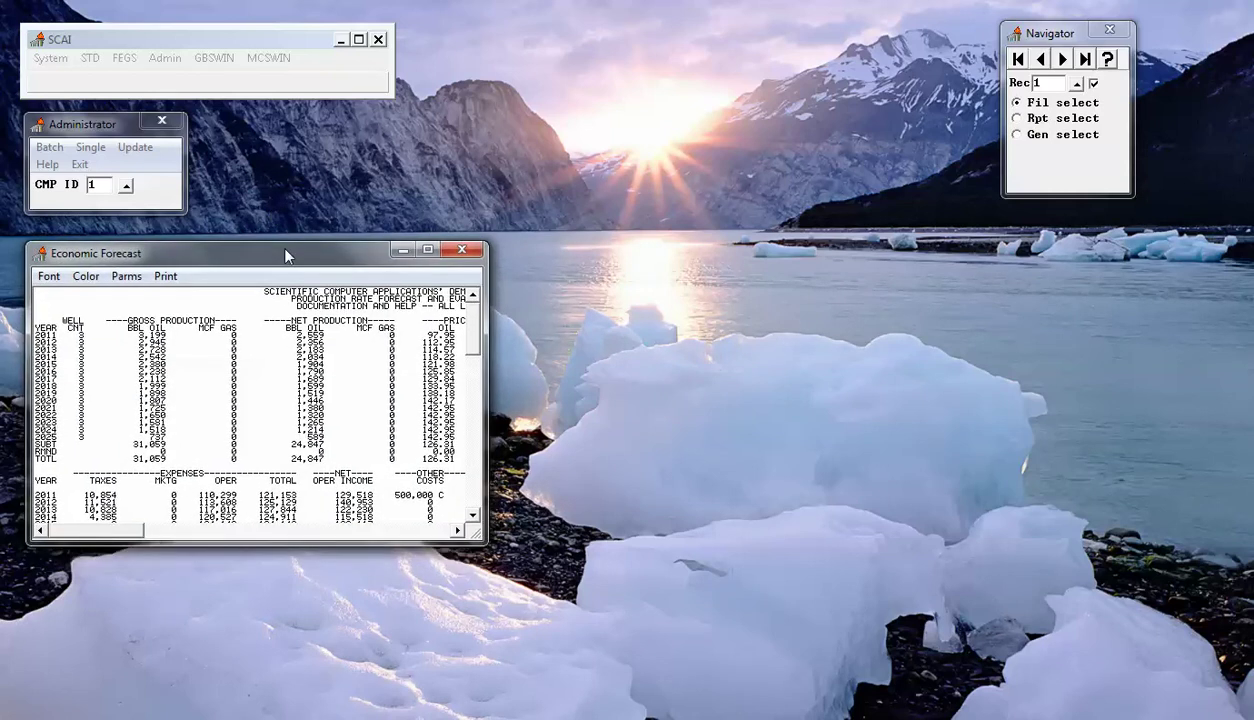
pyautogui.moveTo(285, 255); pyautogui.dragTo(455, 126)
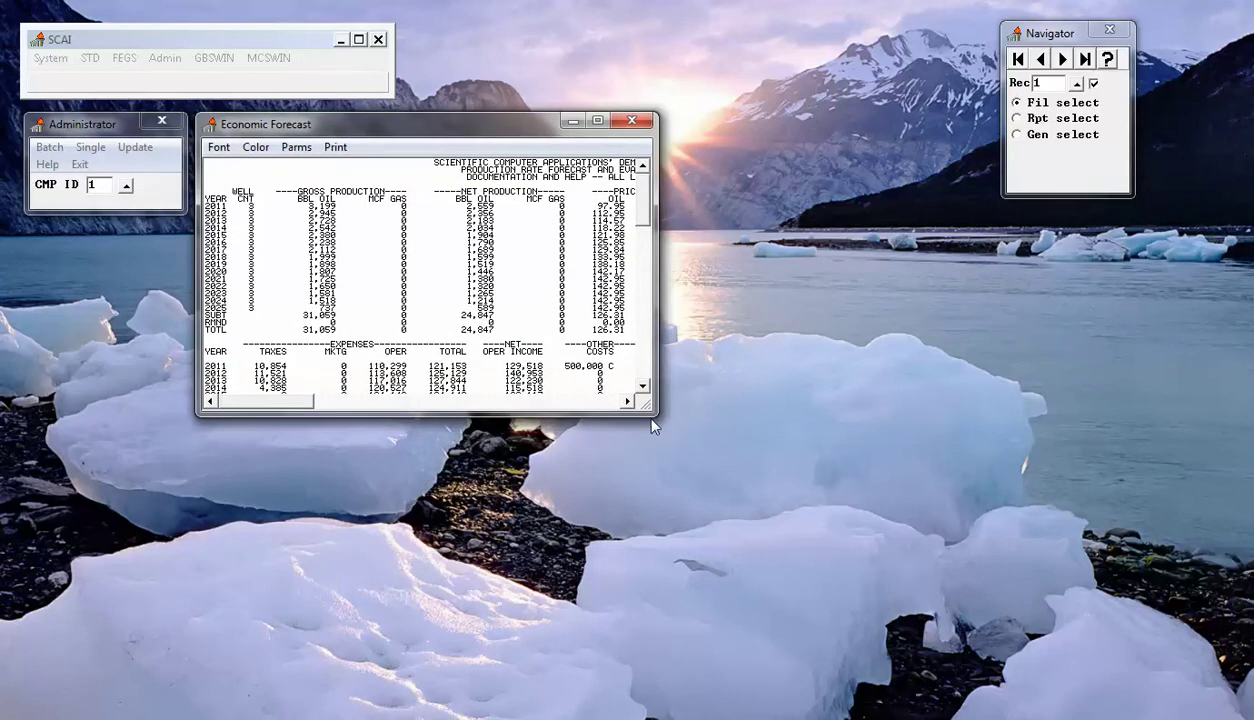
pyautogui.moveTo(653, 411); pyautogui.dragTo(1020, 652)
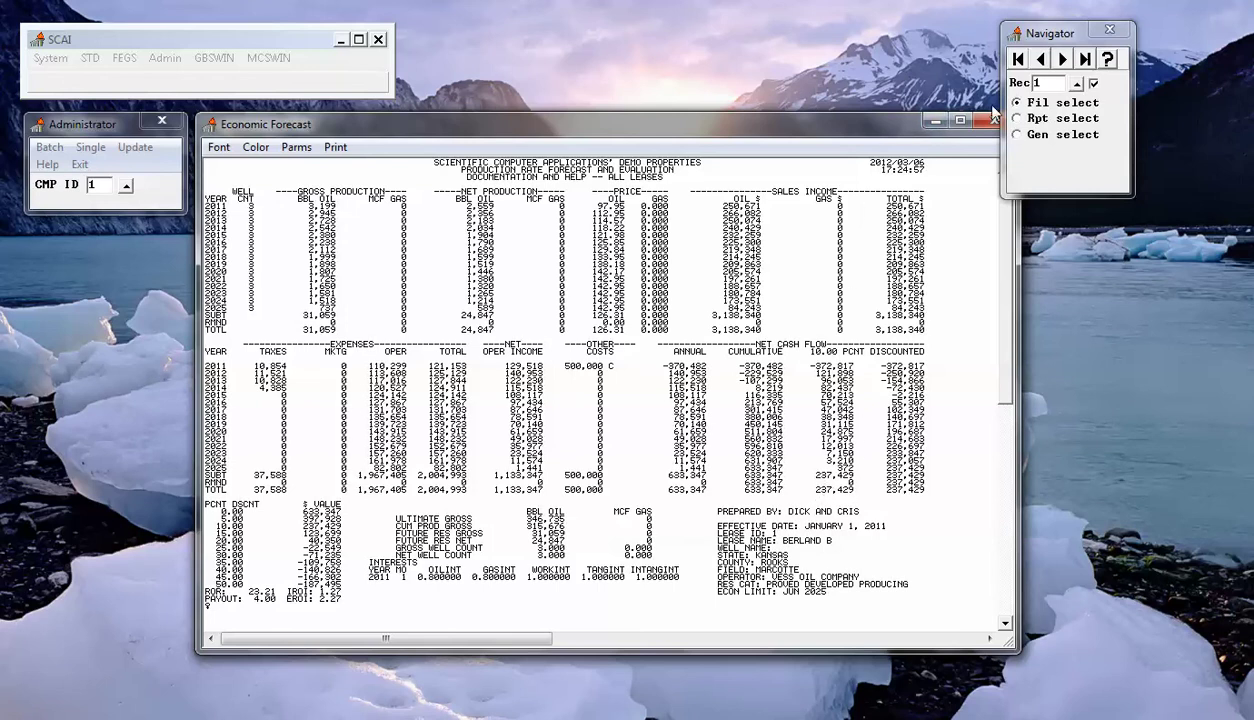
# - Browse the economic forecasts for records 2 and 3, and select record 8, KRUGER NO. 1-6 VIOLA, from the property list
pyautogui.click(1064, 59)
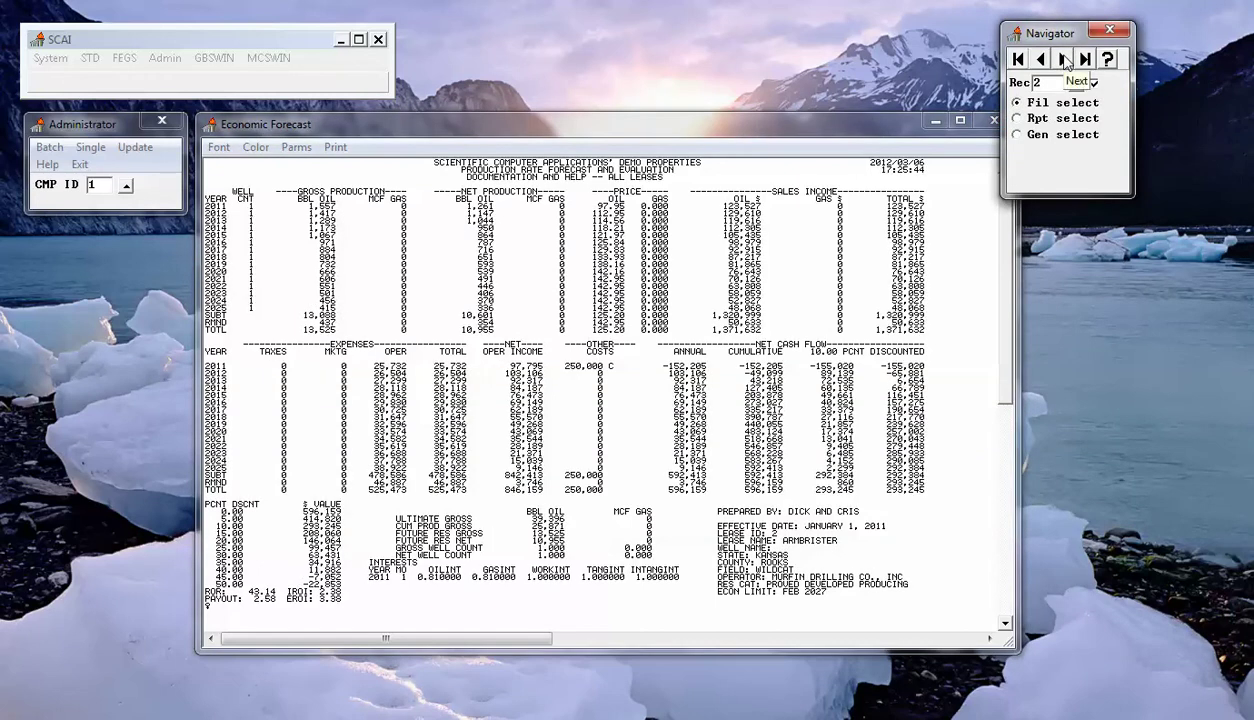
pyautogui.click(1064, 59)
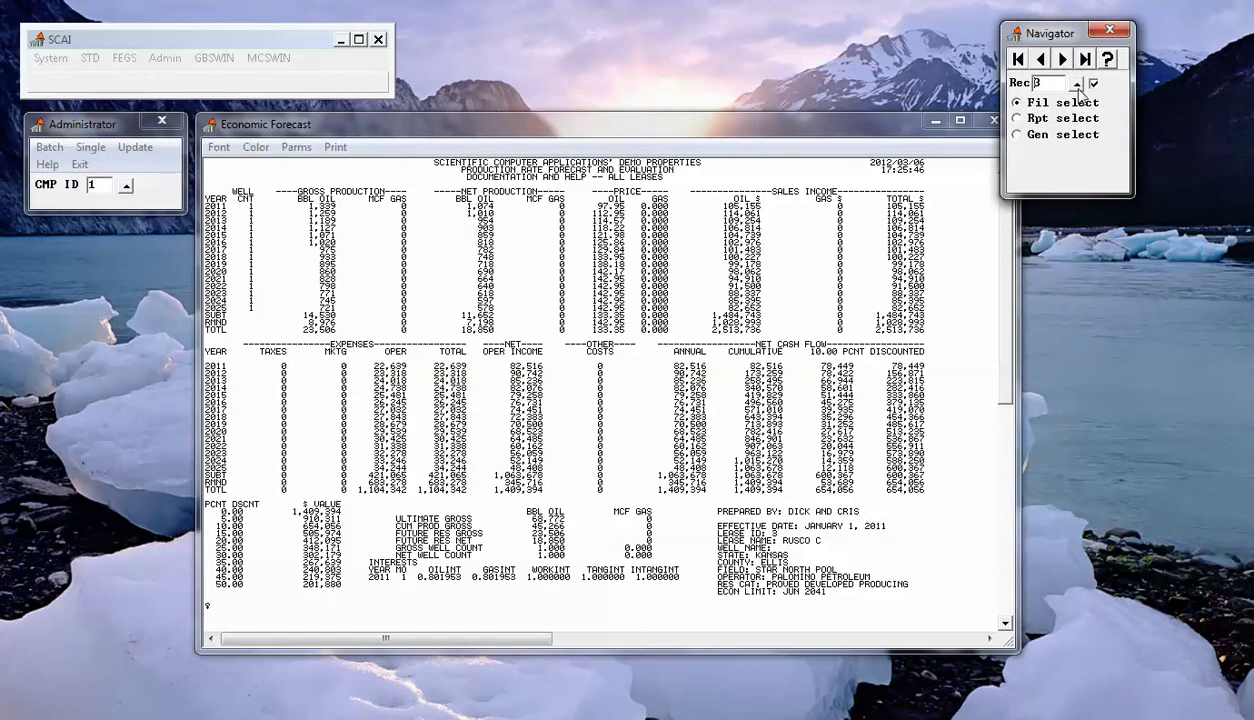
pyautogui.click(1078, 86)
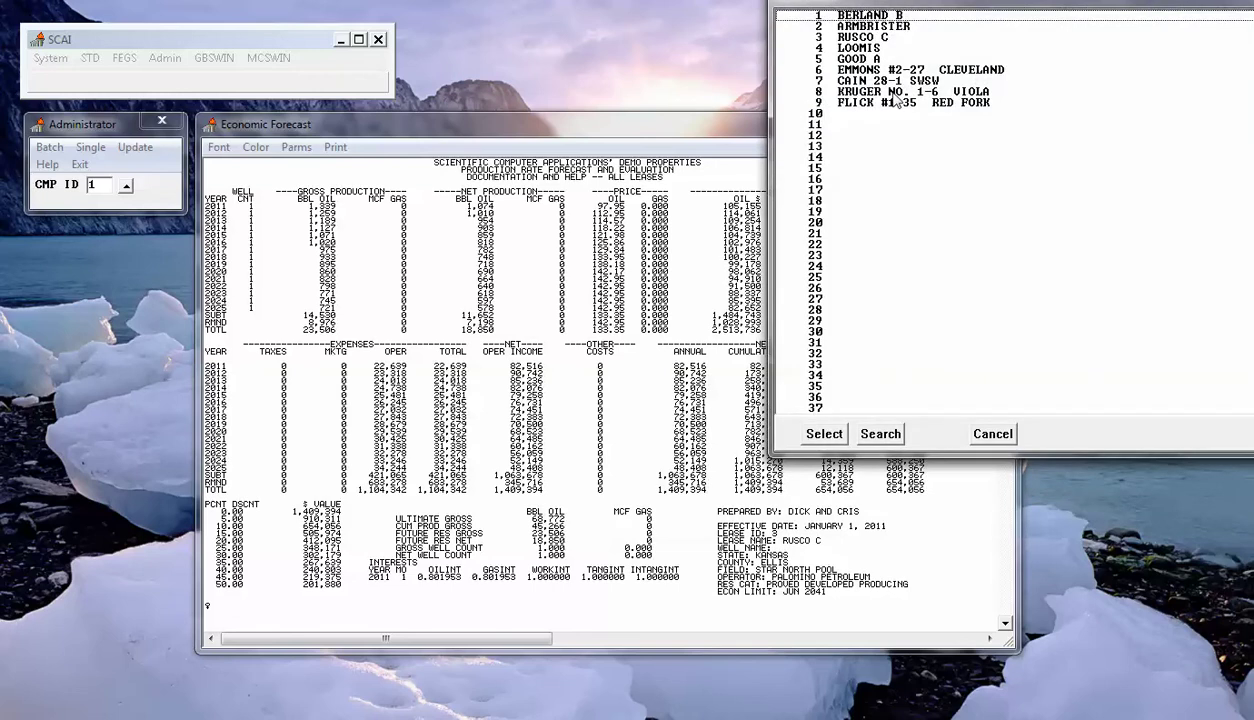
pyautogui.click(897, 92)
pyautogui.click(824, 433)
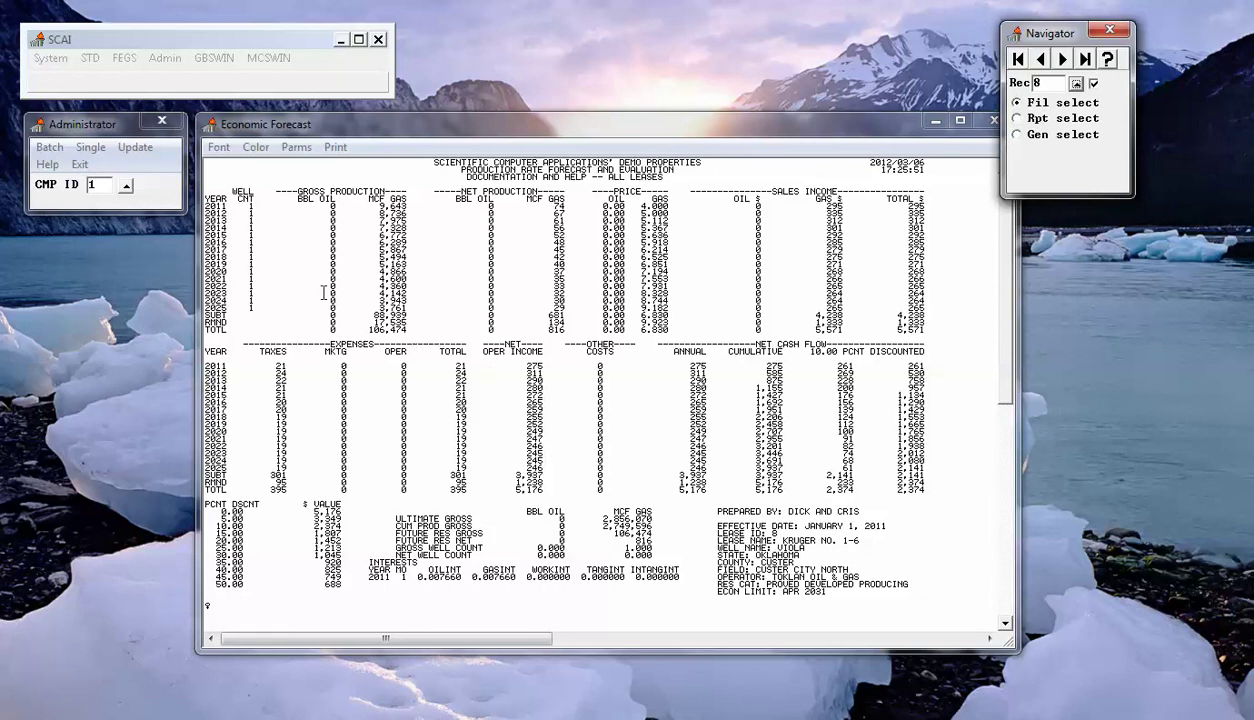
# - Display the interactive decline curve graph for KRUGER NO. 1-6 VIOLA and close it
pyautogui.click(89, 148)
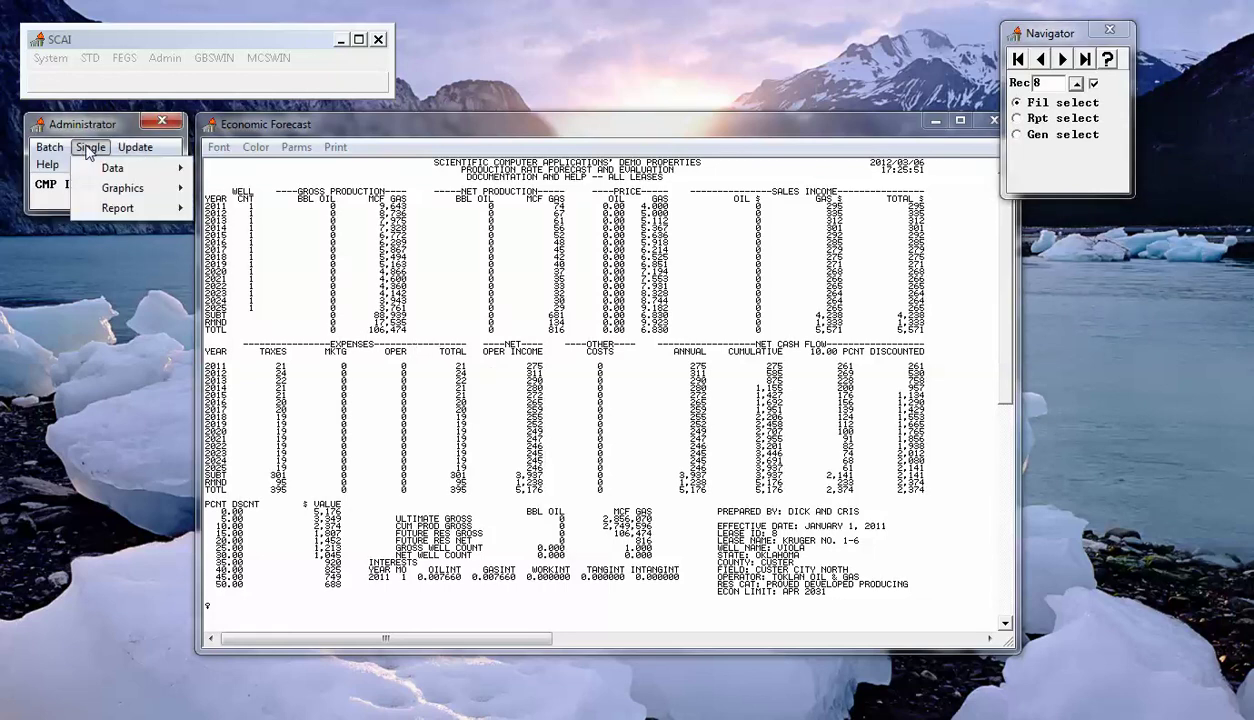
pyautogui.moveTo(122, 188)
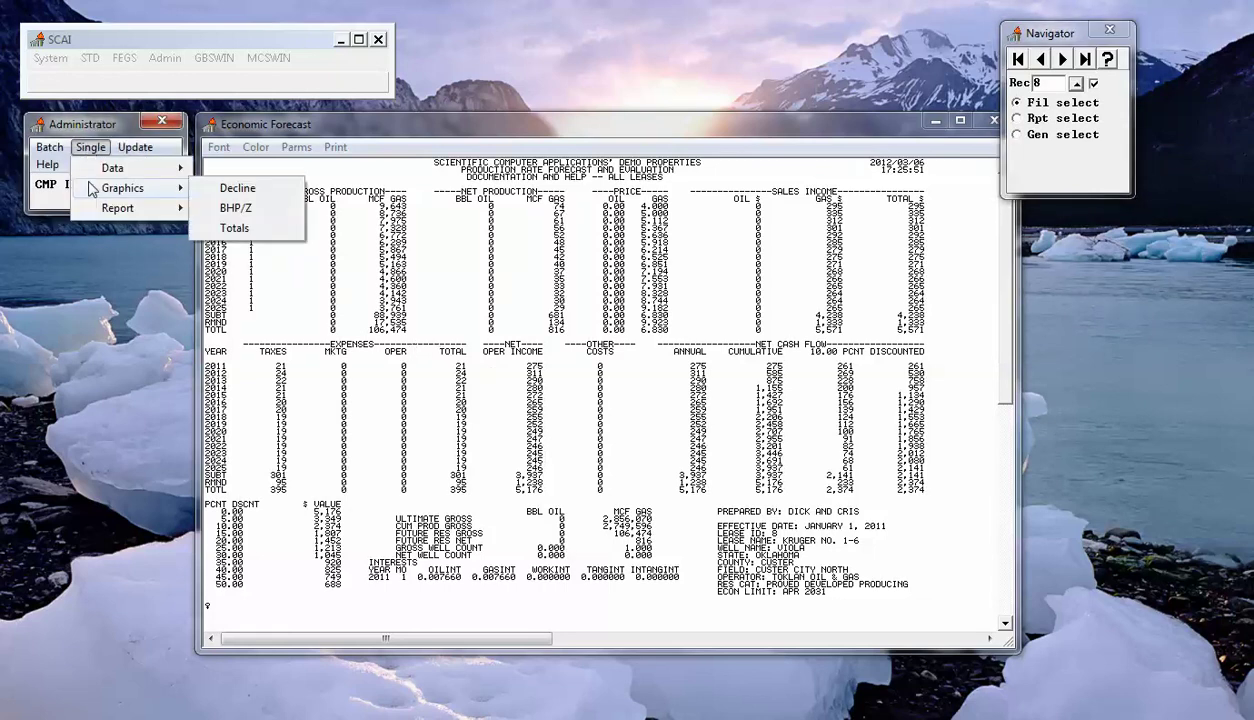
pyautogui.click(233, 188)
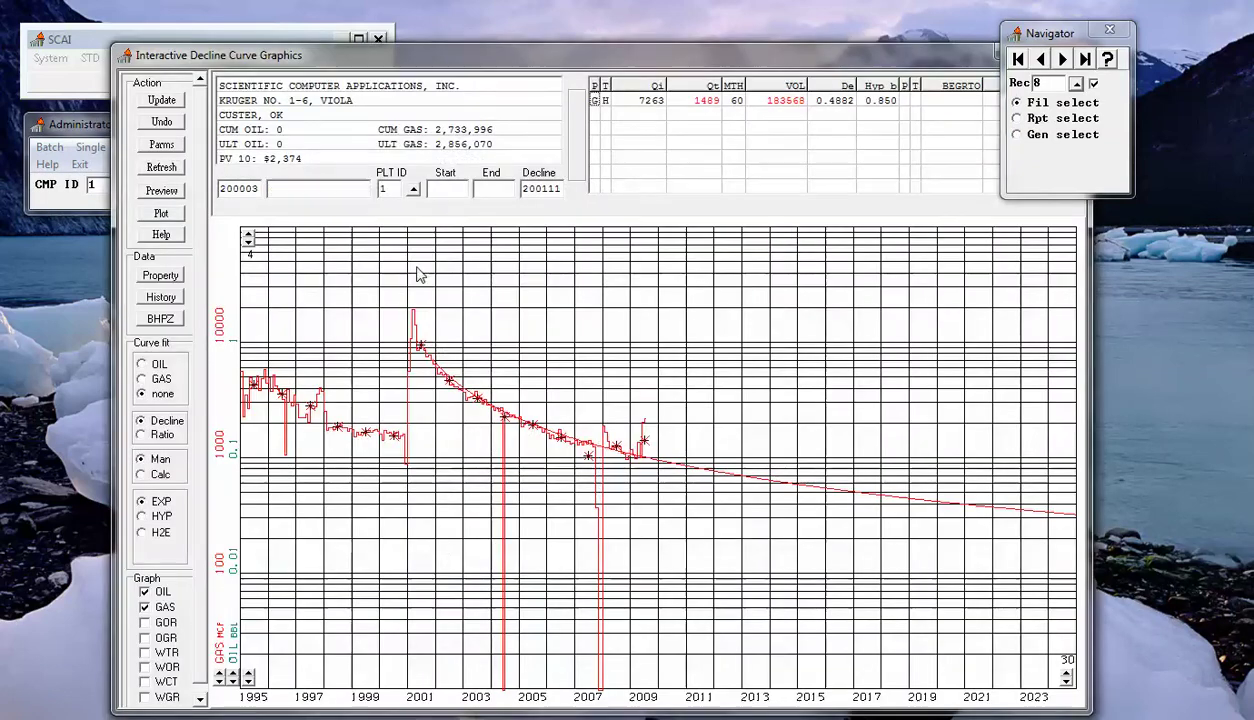
pyautogui.moveTo(728, 62); pyautogui.dragTo(731, 104)
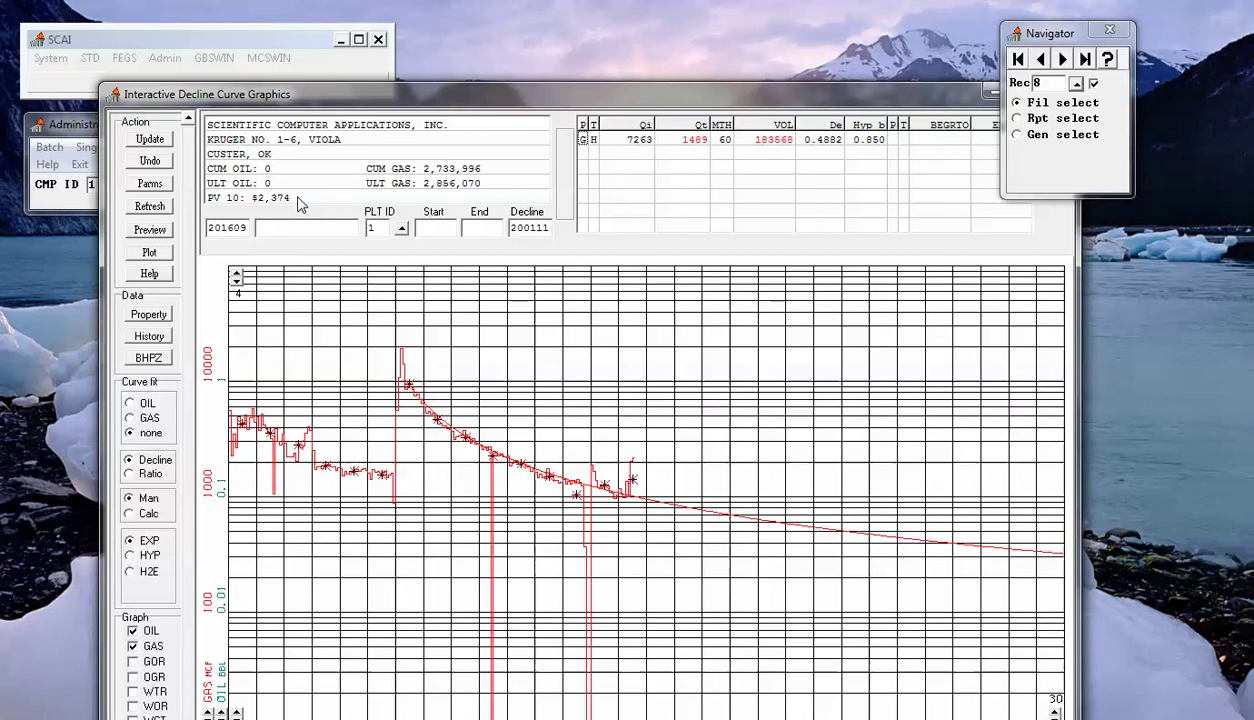
pyautogui.moveTo(667, 96); pyautogui.dragTo(682, 67)
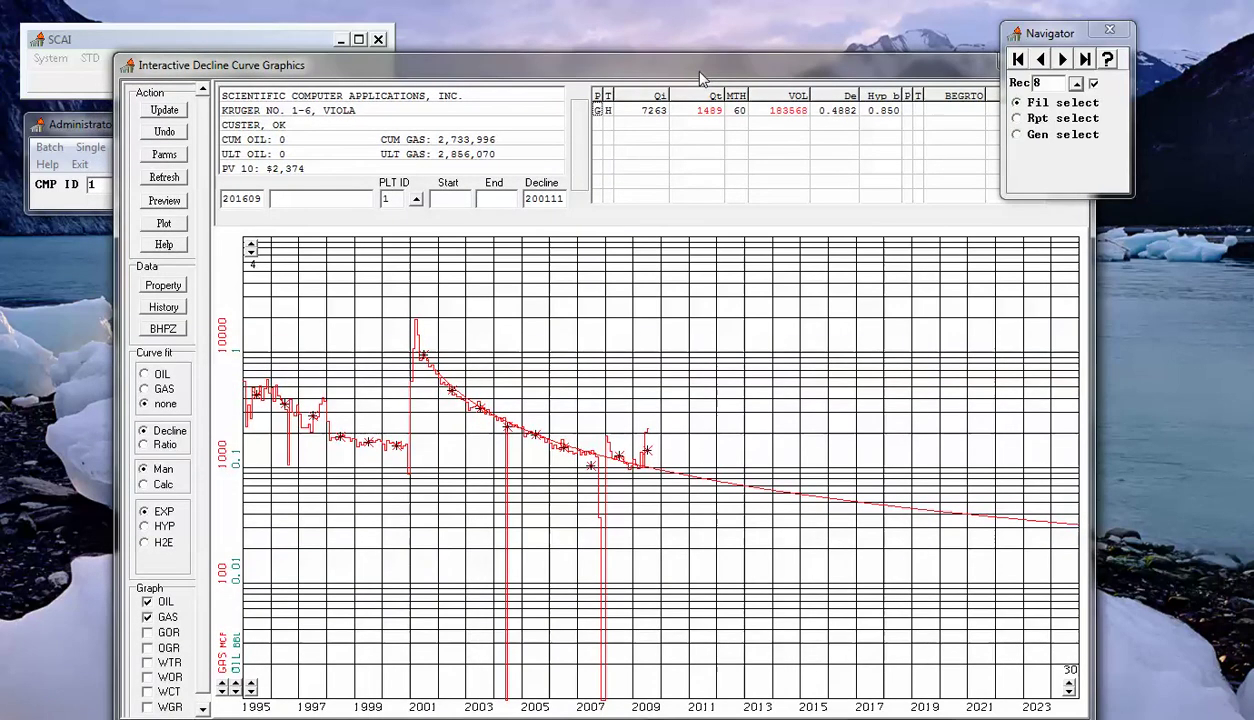
pyautogui.click(127, 65)
pyautogui.click(127, 65)
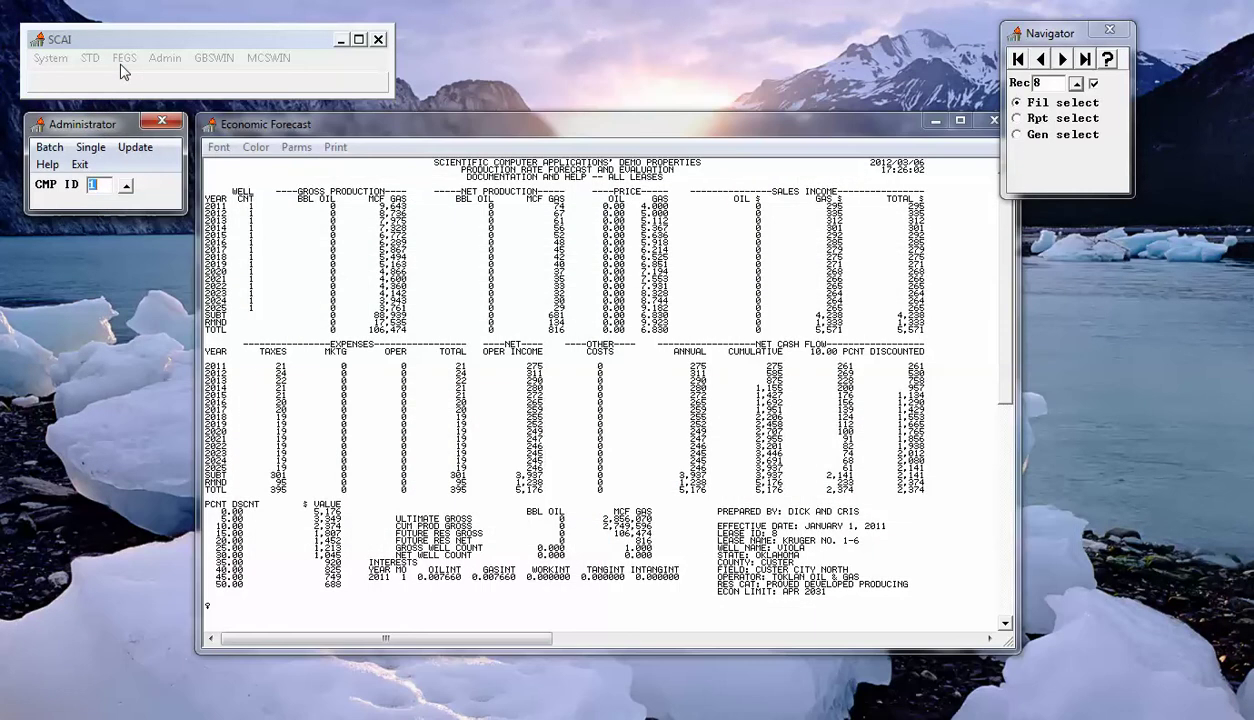
# - Close the economic forecast report and view the navigator's property list without selecting another record
pyautogui.click(212, 126)
pyautogui.click(212, 126)
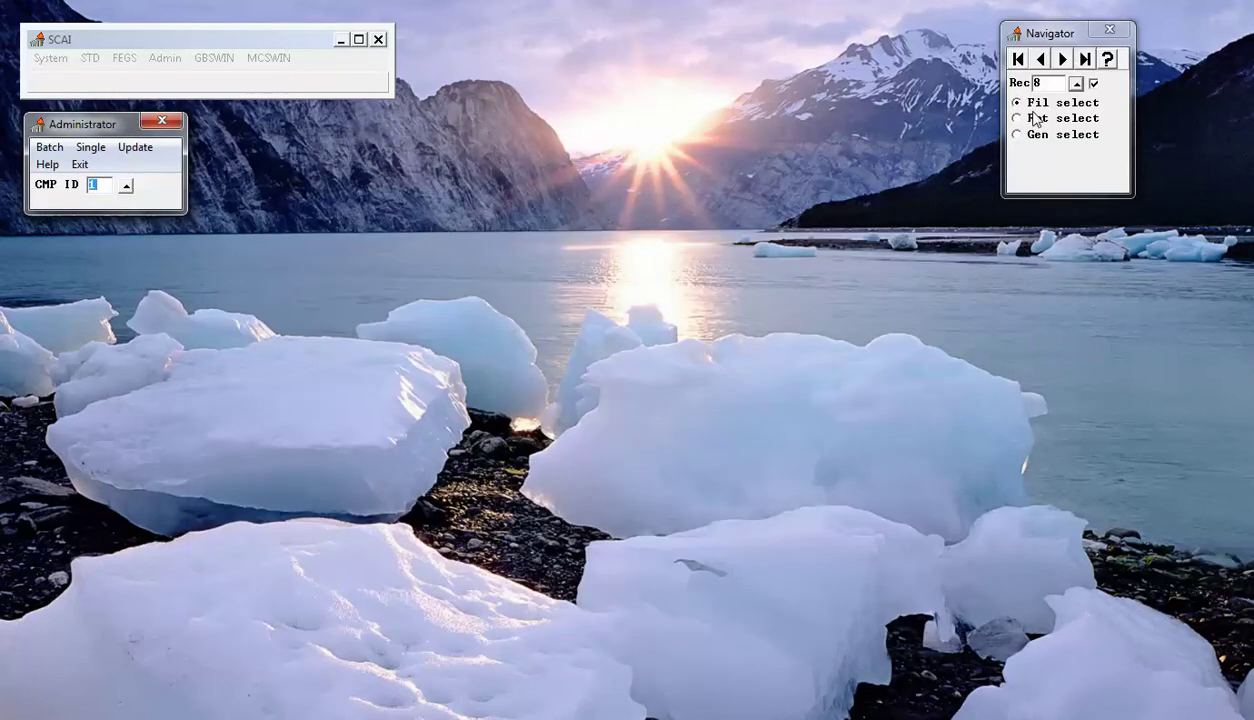
pyautogui.click(1076, 85)
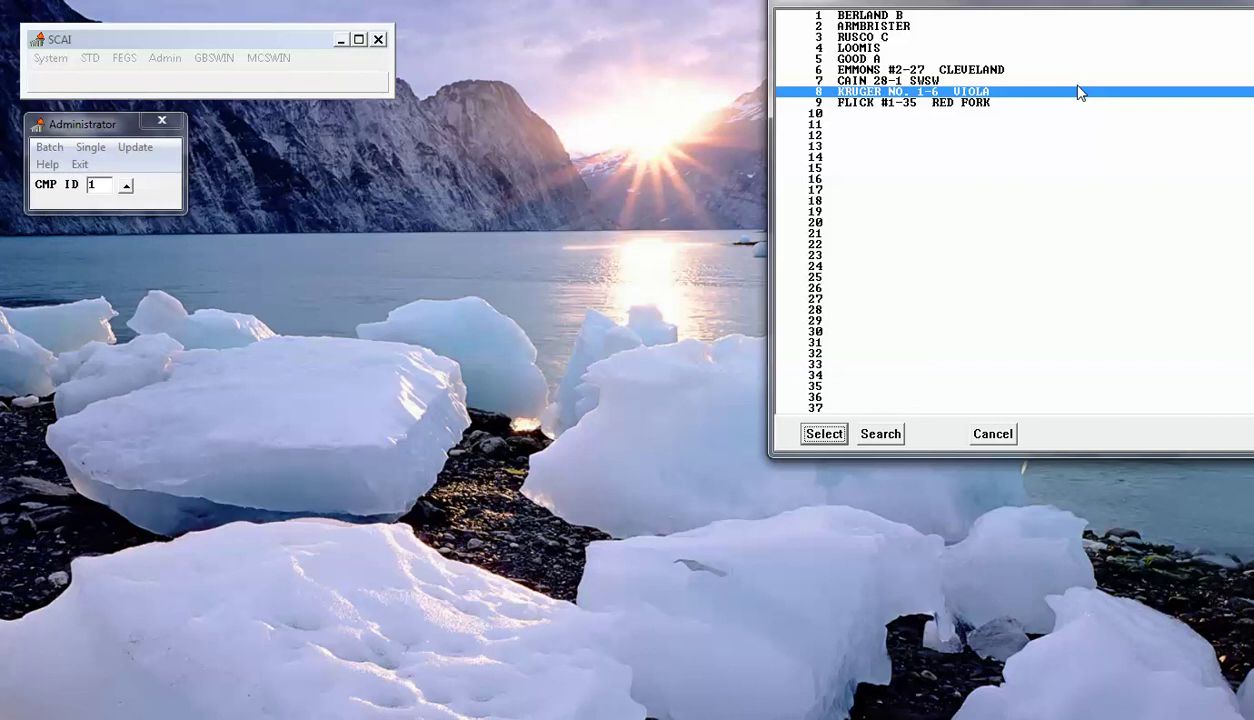
pyautogui.click(993, 433)
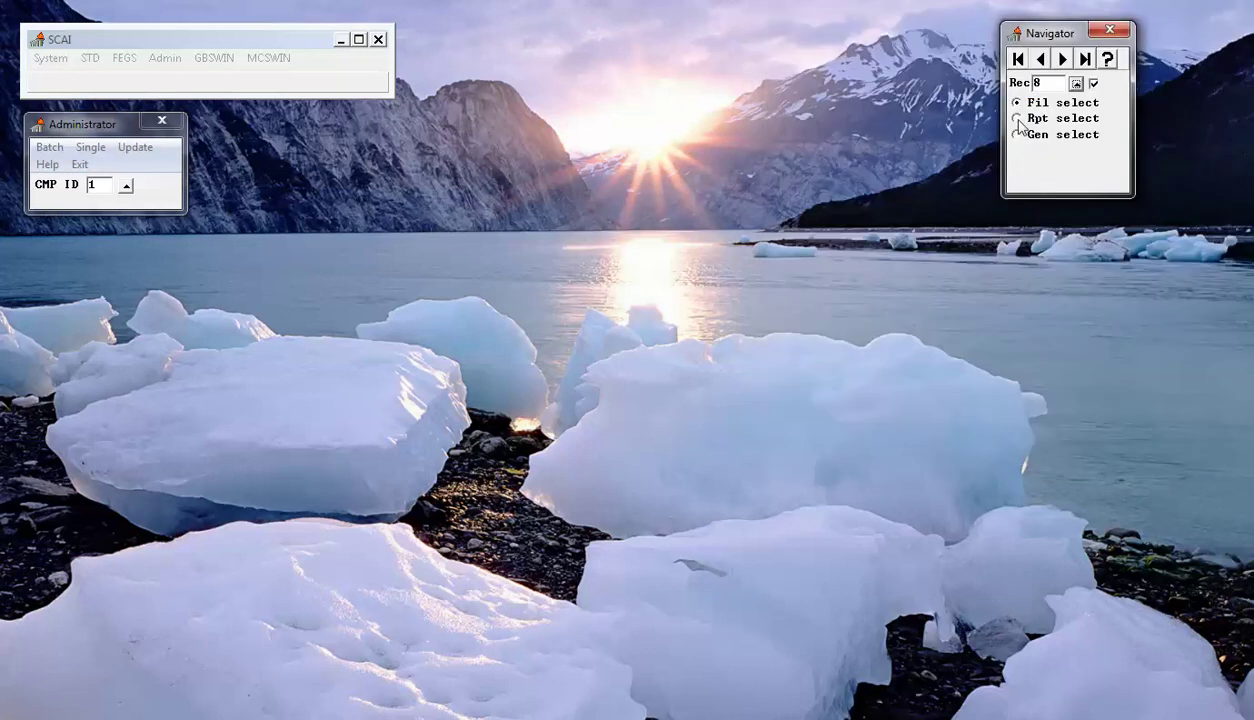
# - Switch the navigator to Rpt select, inspect the ALPHA BY LEASE NAME selection record, and cancel the report list
pyautogui.click(1019, 120)
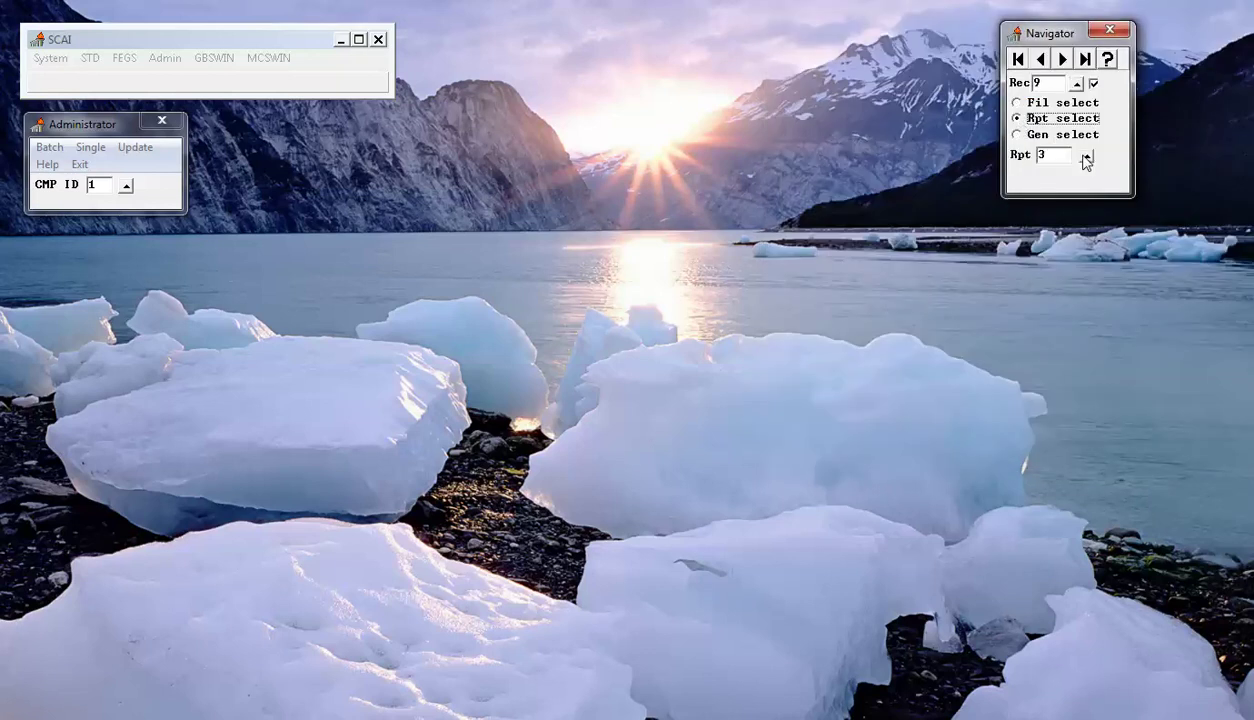
pyautogui.click(1087, 157)
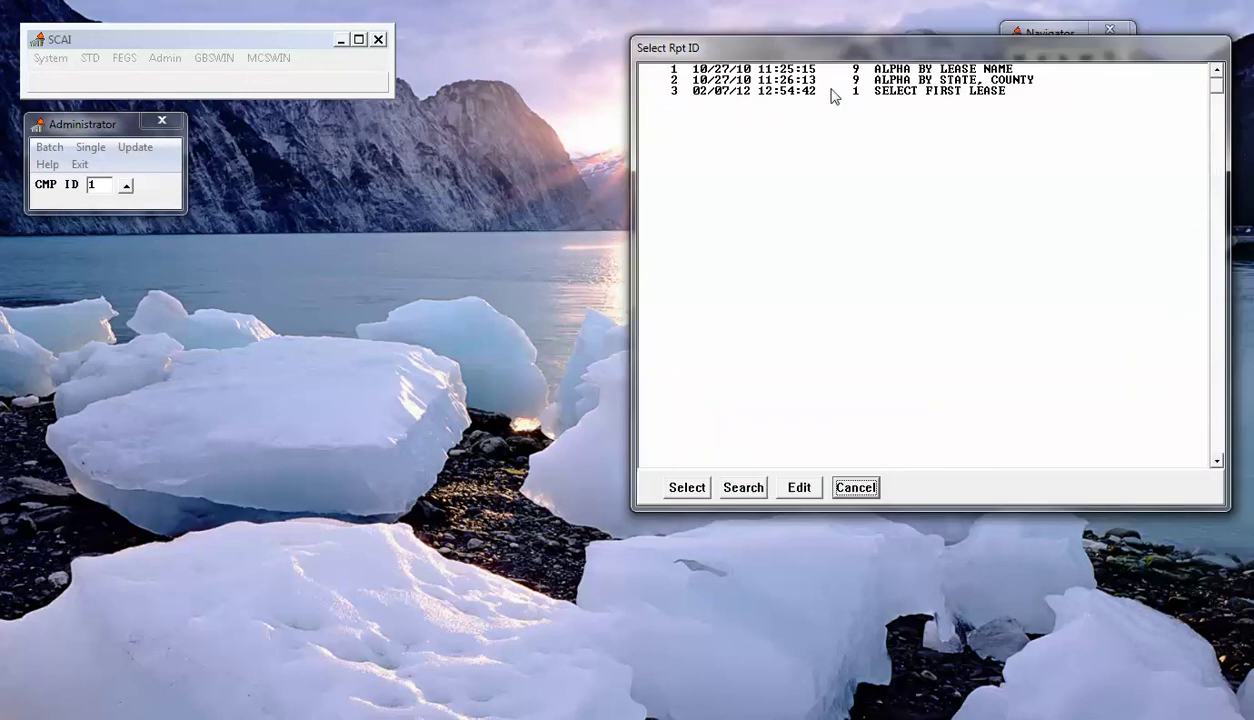
pyautogui.click(773, 72)
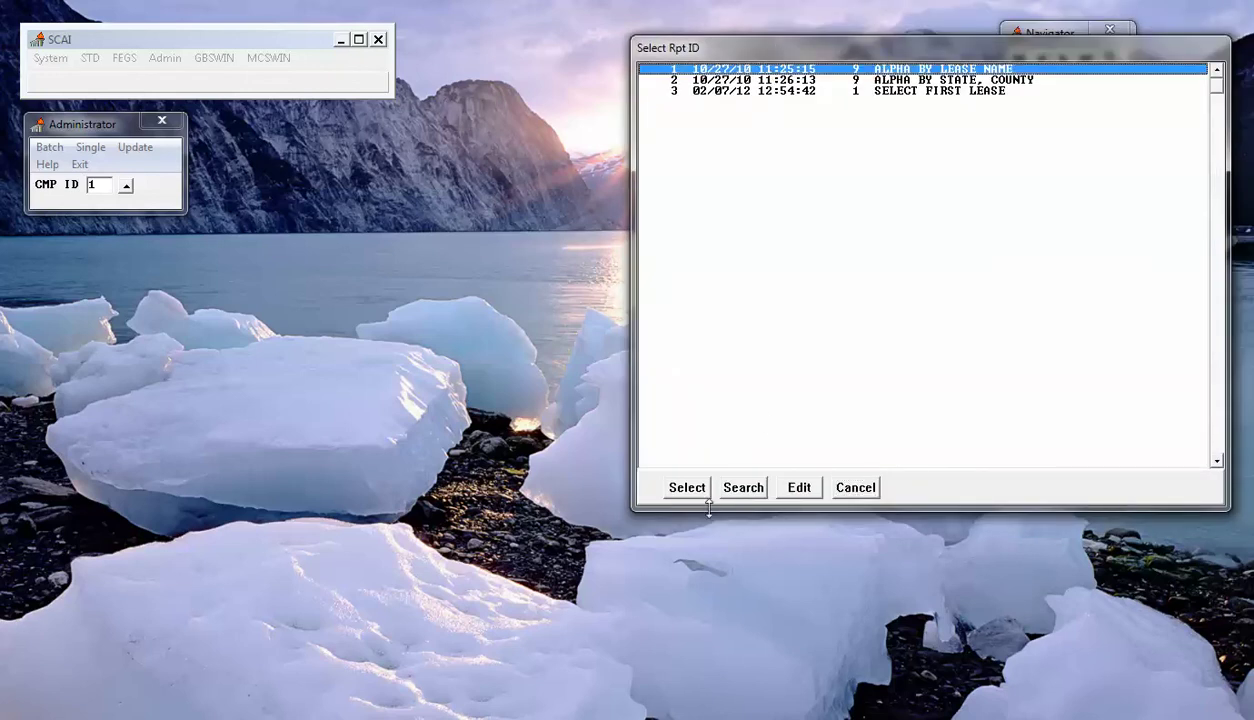
pyautogui.click(806, 488)
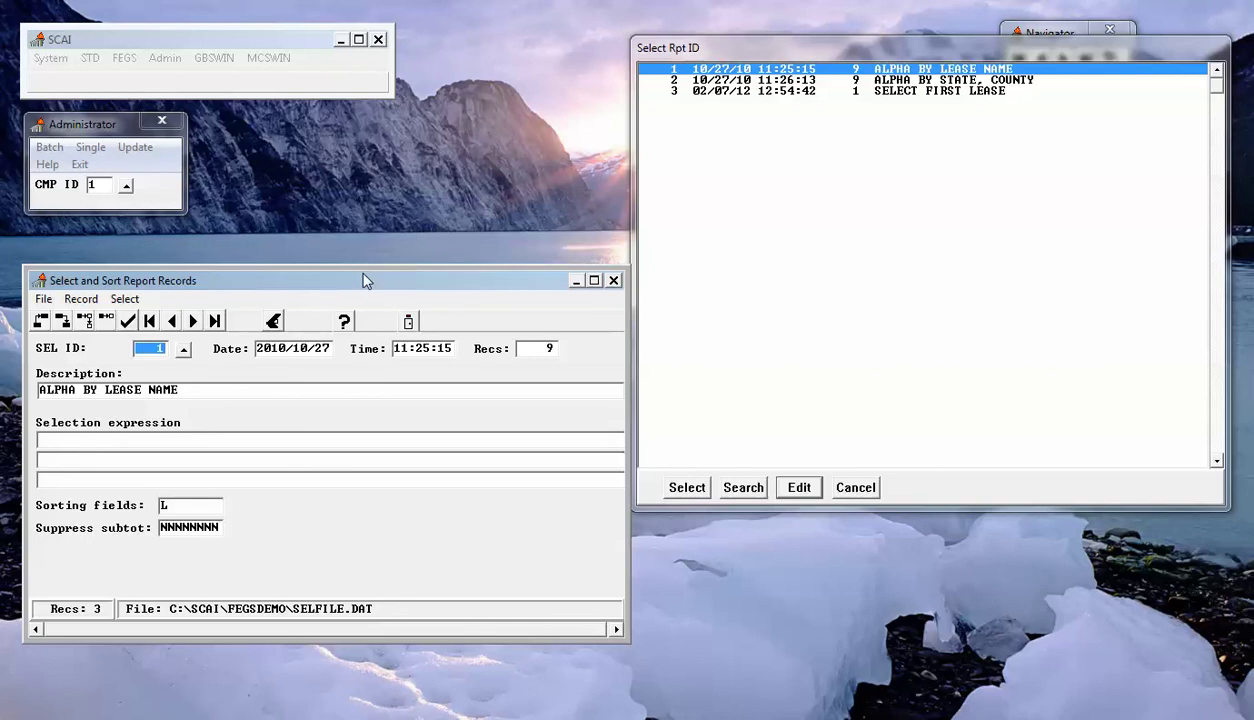
pyautogui.click(614, 282)
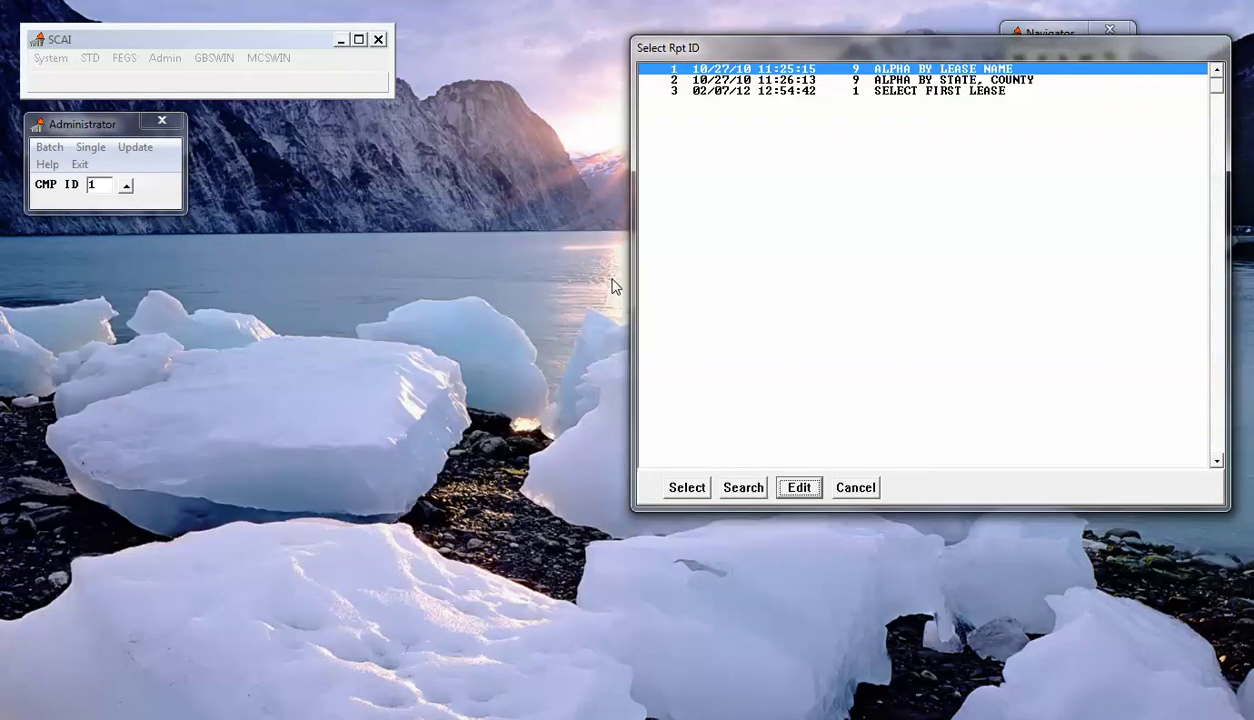
pyautogui.click(852, 490)
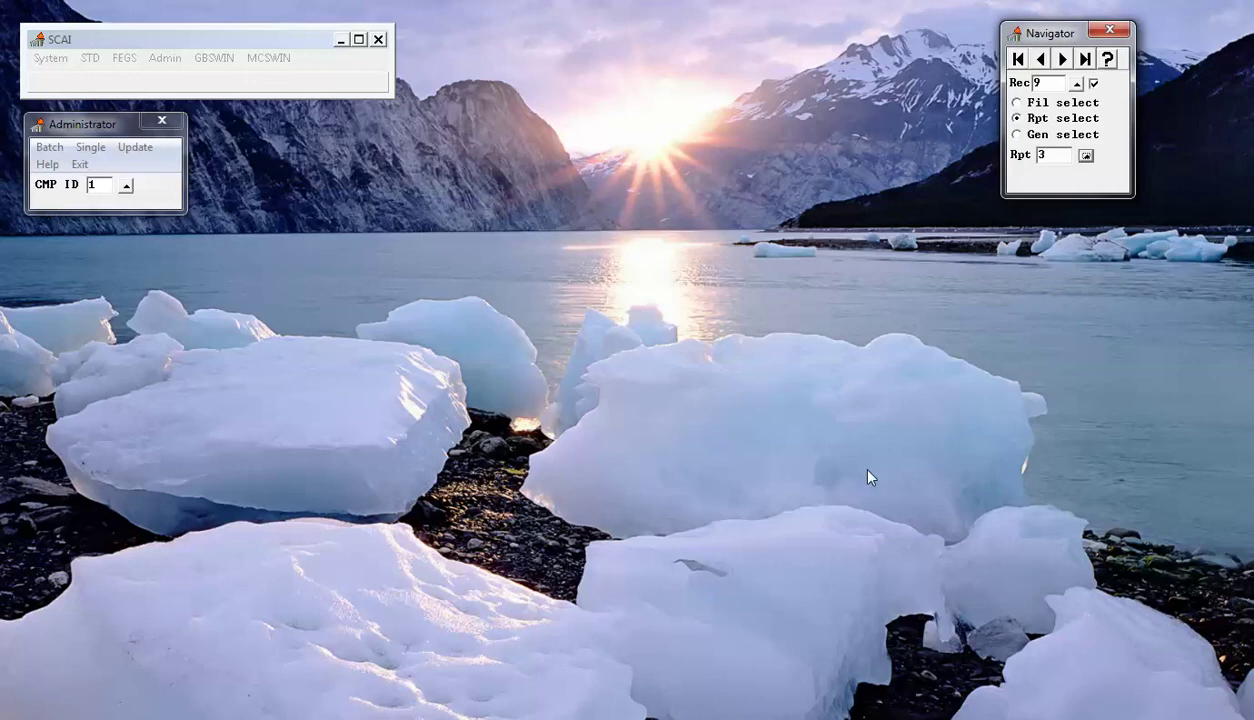
# - Switch the navigator to Gen select and open the DCF ORDER, PV10 > $5000 selection record for review
pyautogui.click(1017, 134)
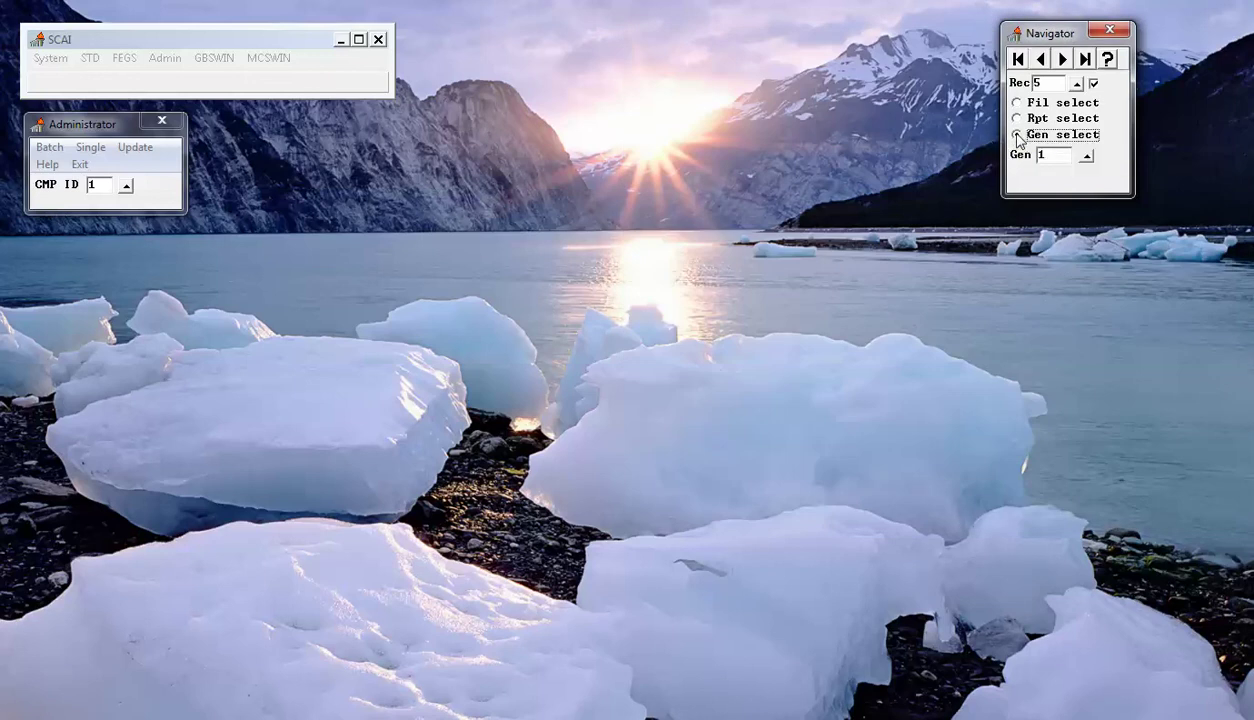
pyautogui.click(1086, 156)
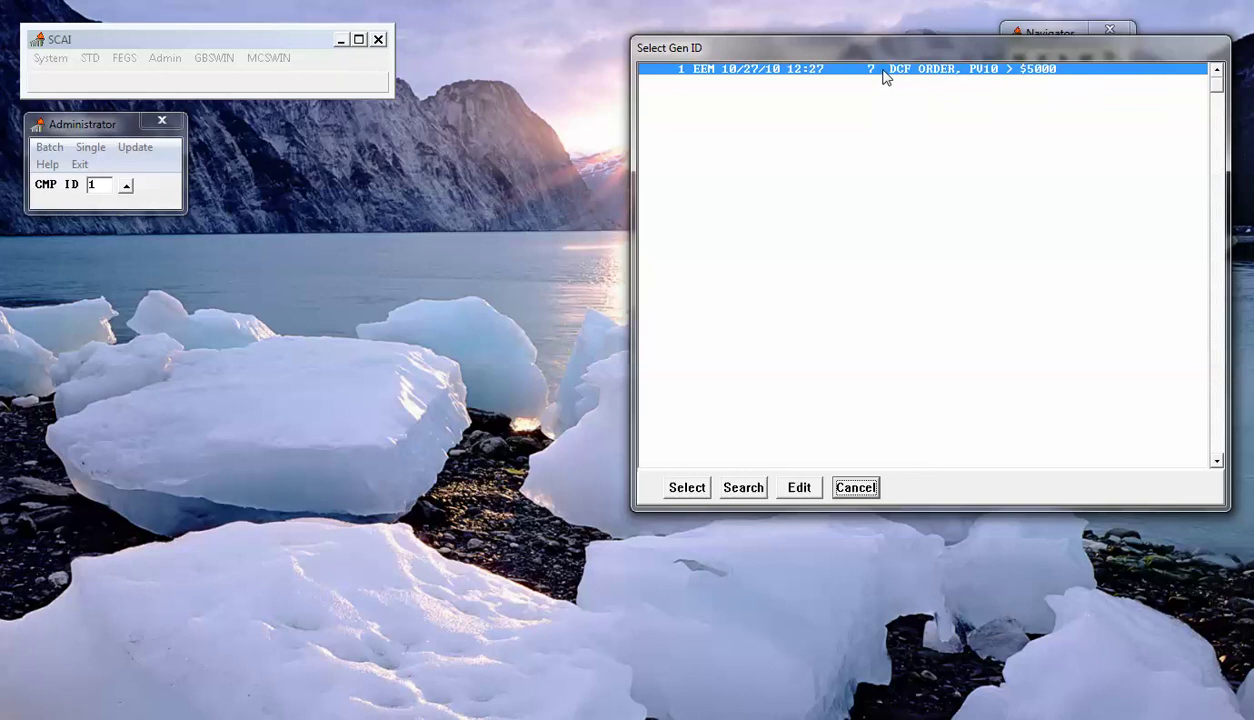
pyautogui.click(797, 489)
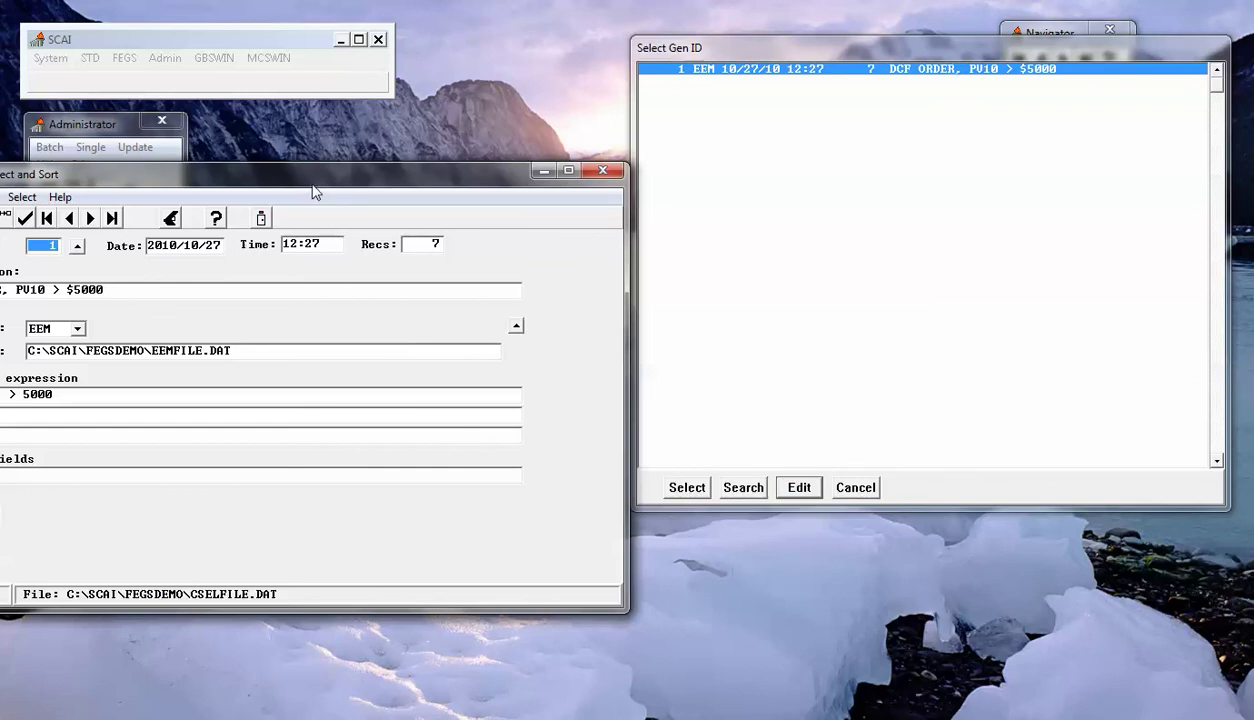
pyautogui.moveTo(313, 190); pyautogui.dragTo(401, 198)
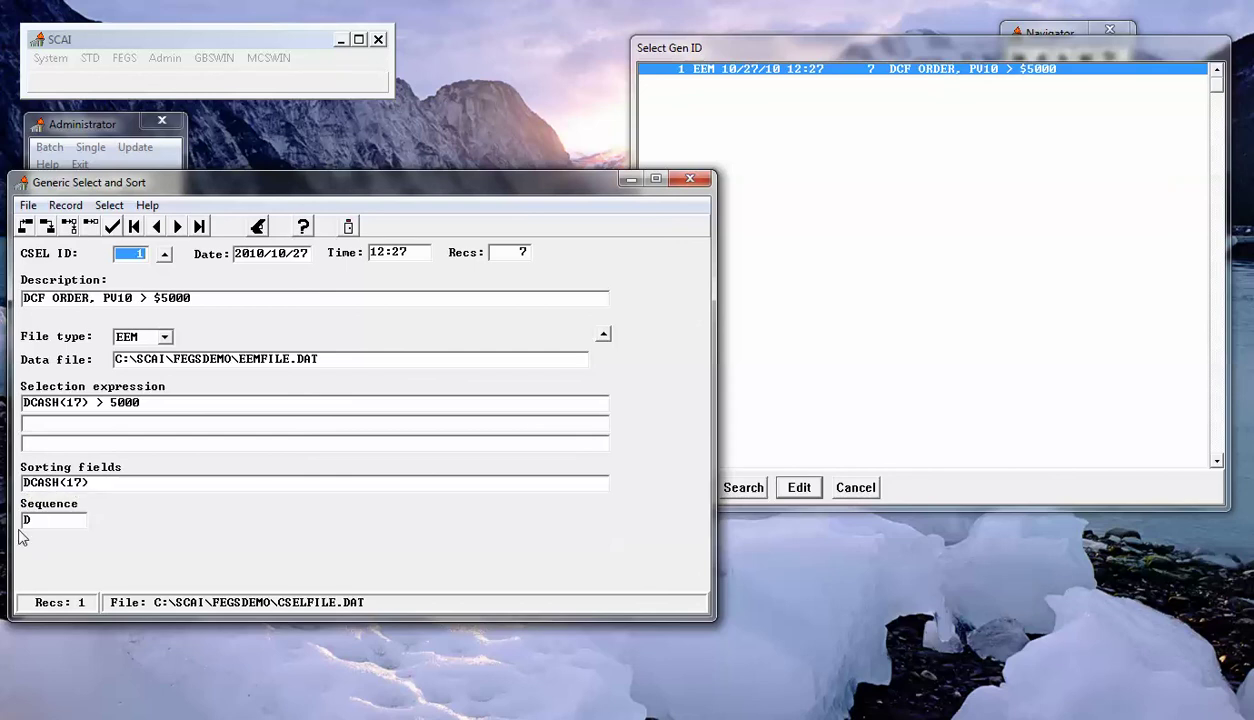
# - Close the generic selection record and apply the DCF ORDER, PV10 > $5000 selection to the navigator
pyautogui.click(689, 181)
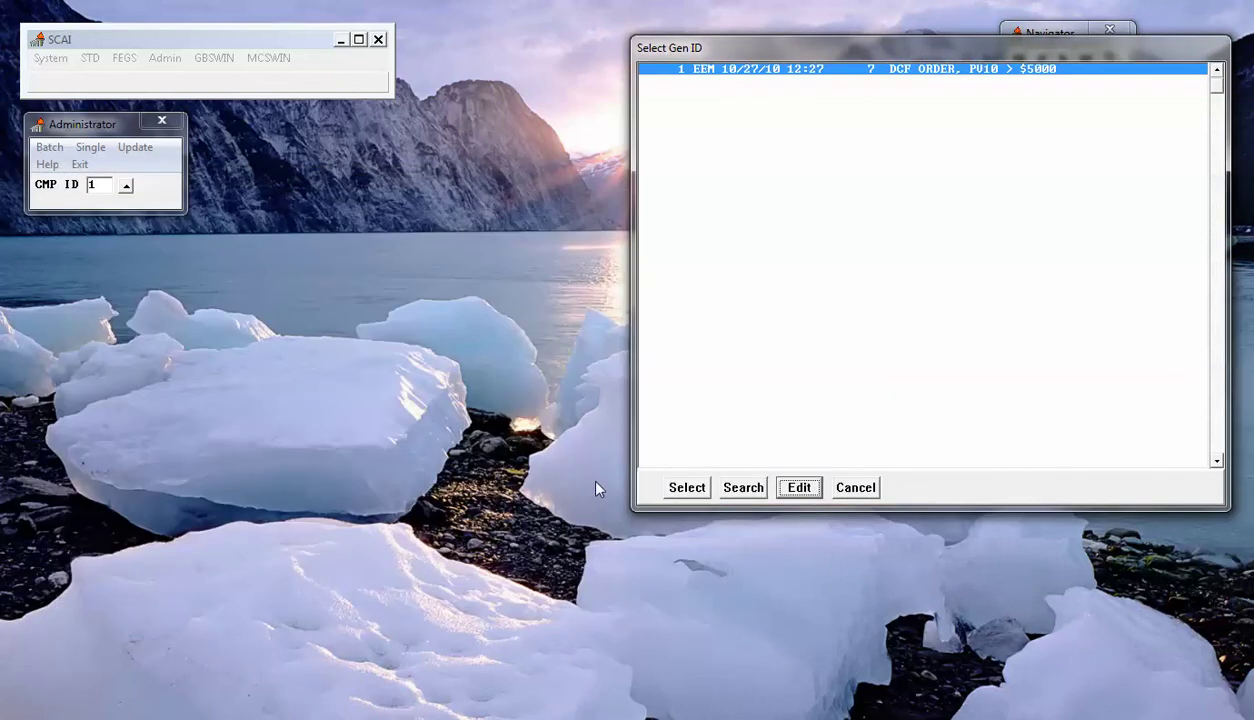
pyautogui.click(686, 487)
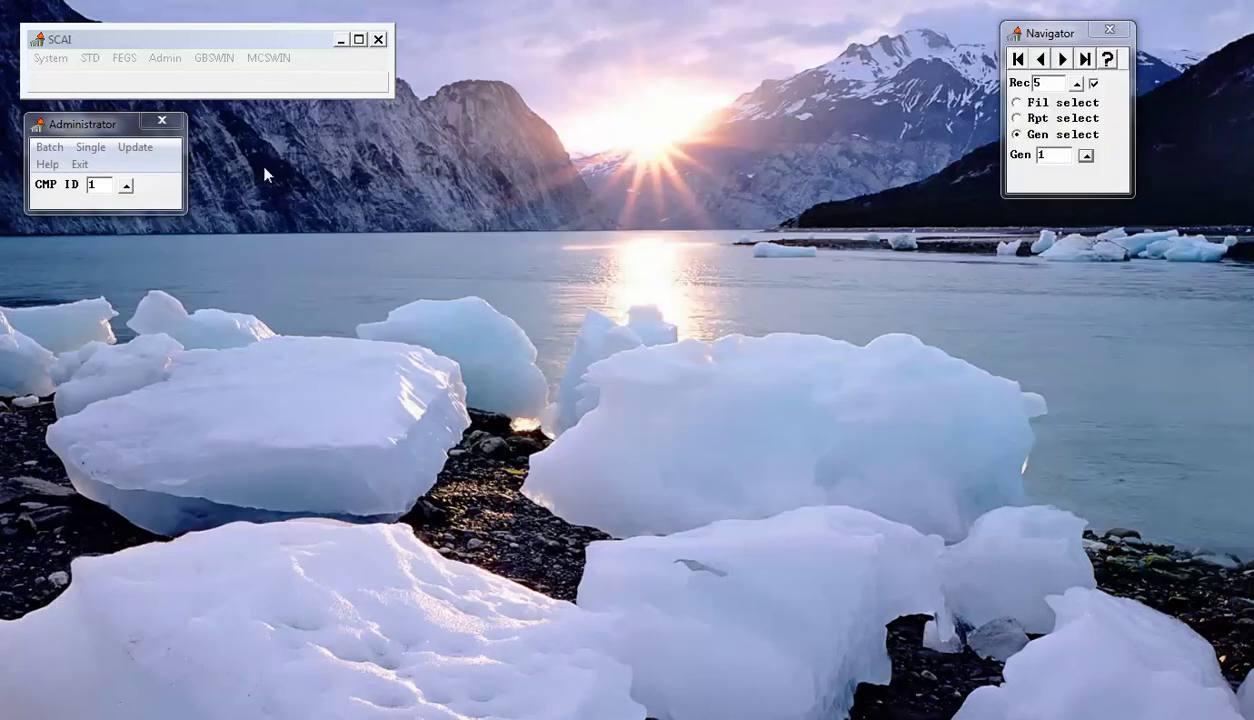
pyautogui.click(48, 60)
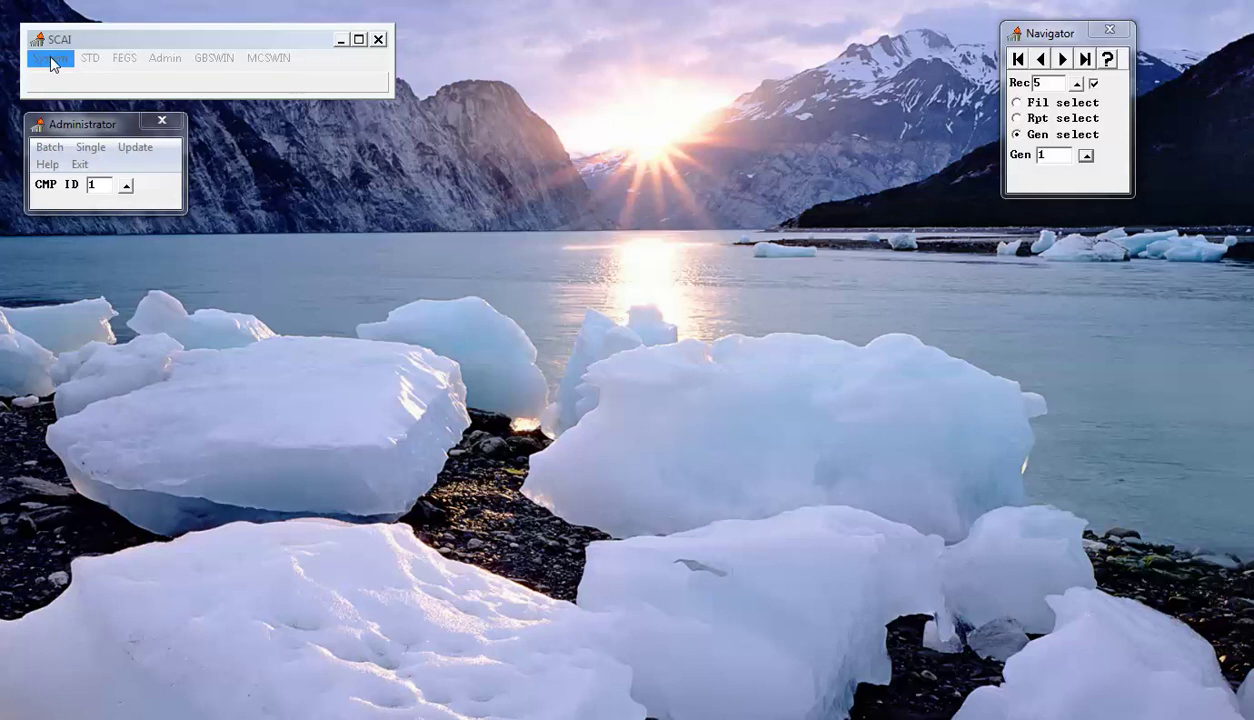
# - Open the single-property interactive decline curve graph for the navigator's current property
pyautogui.click(90, 147)
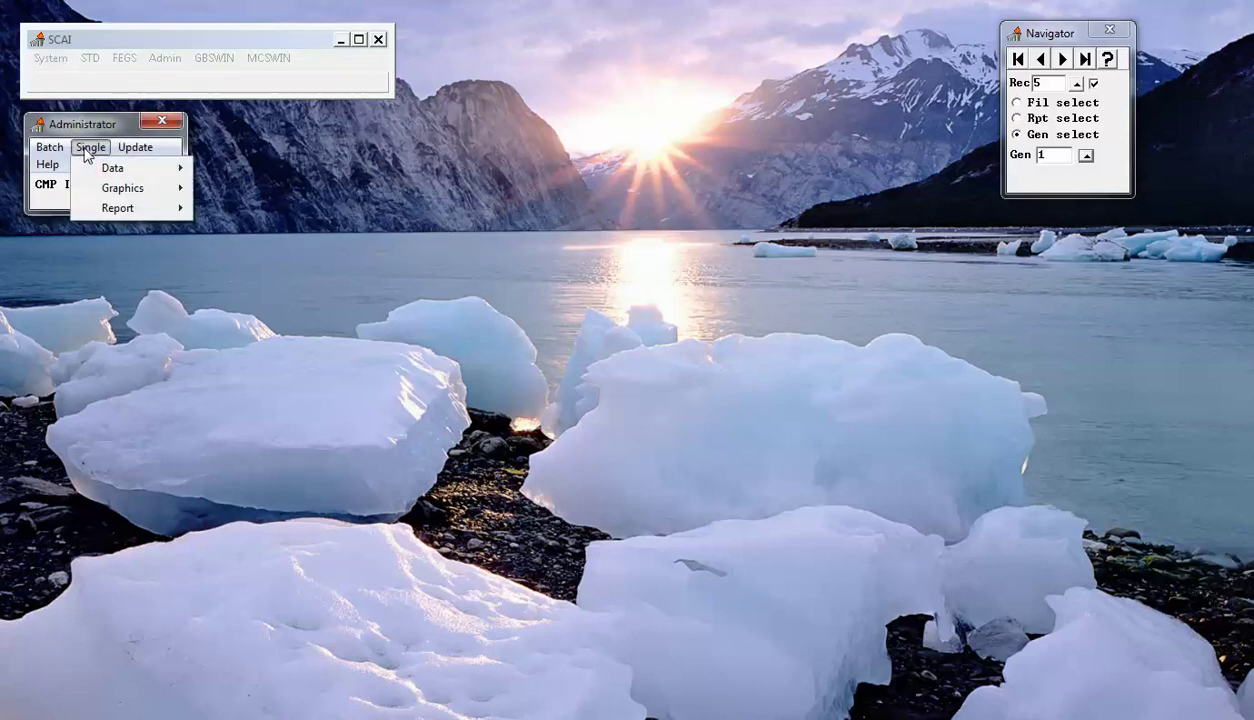
pyautogui.moveTo(122, 190)
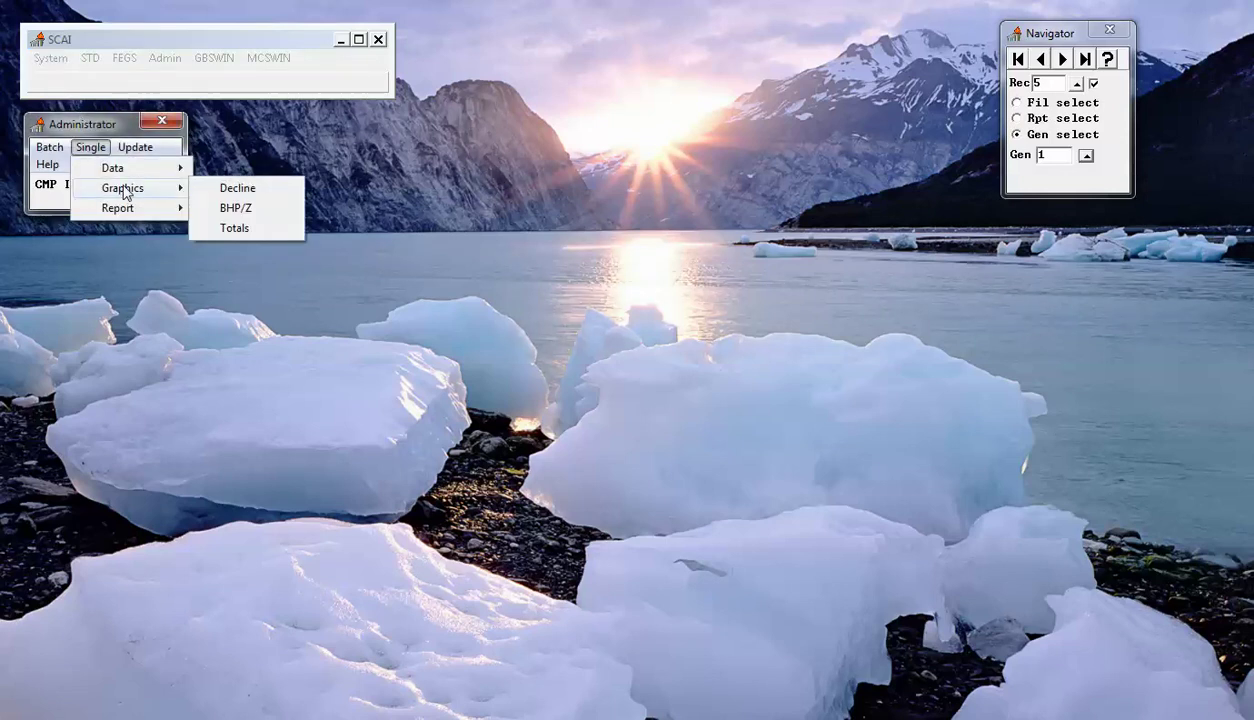
pyautogui.click(270, 189)
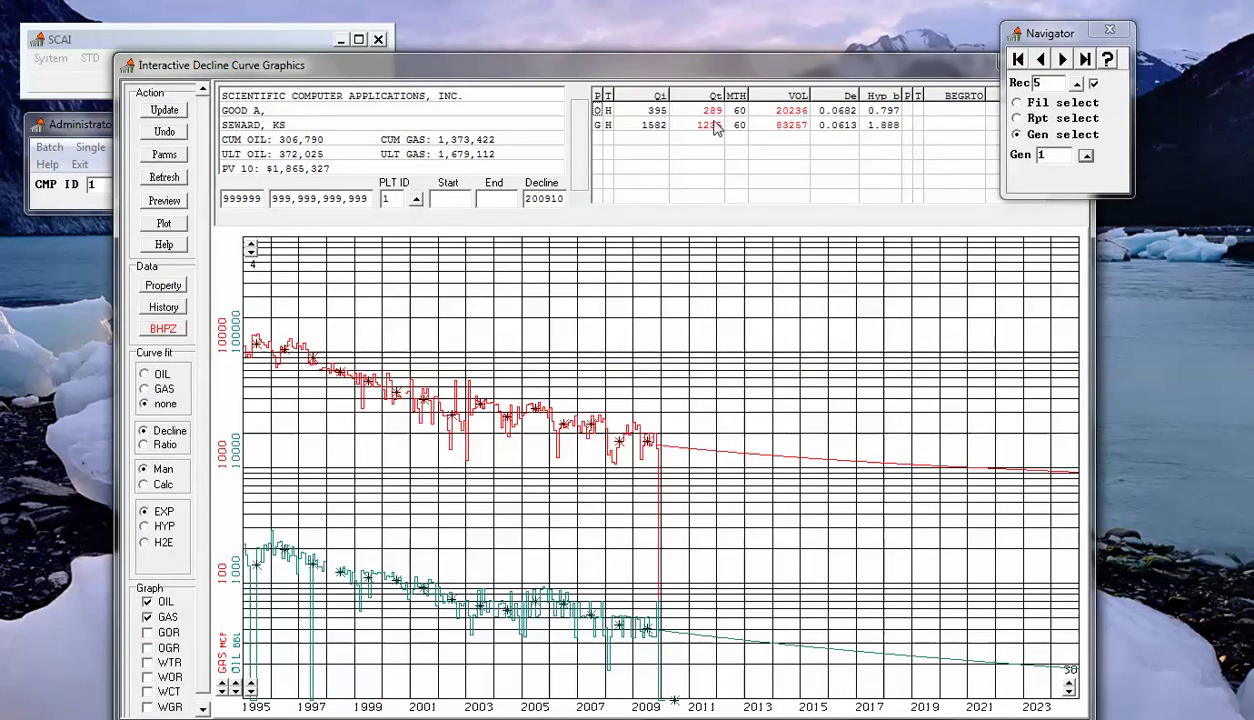
# - Step forward through the selected properties' decline curves to EMMONS #2-27, CLEVELAND, and close the graph
pyautogui.click(1063, 60)
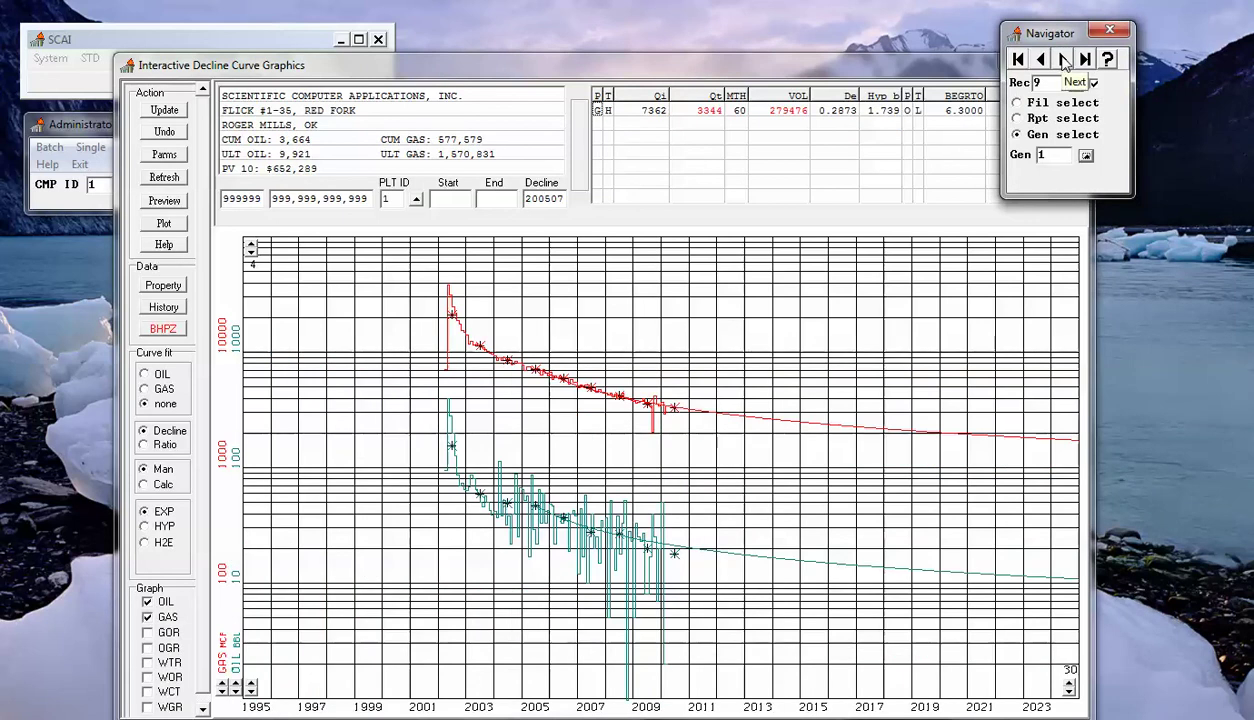
pyautogui.click(1063, 60)
pyautogui.click(1063, 60)
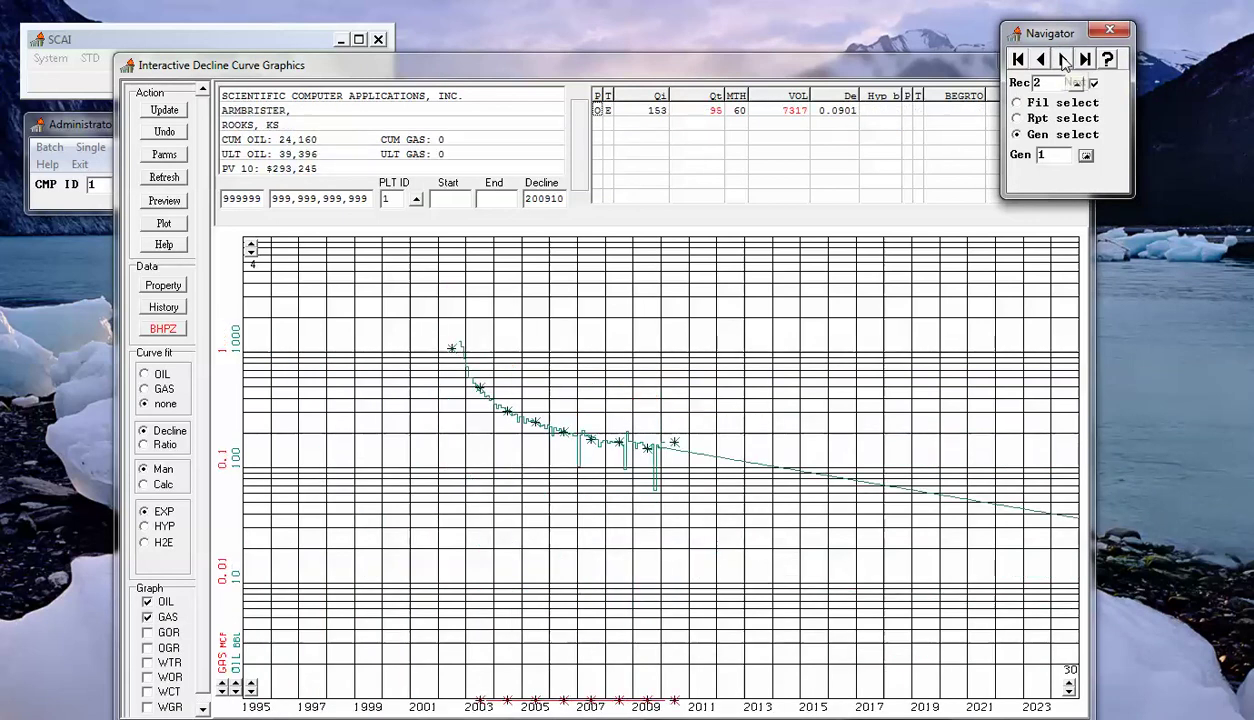
pyautogui.click(1063, 60)
pyautogui.click(1063, 60)
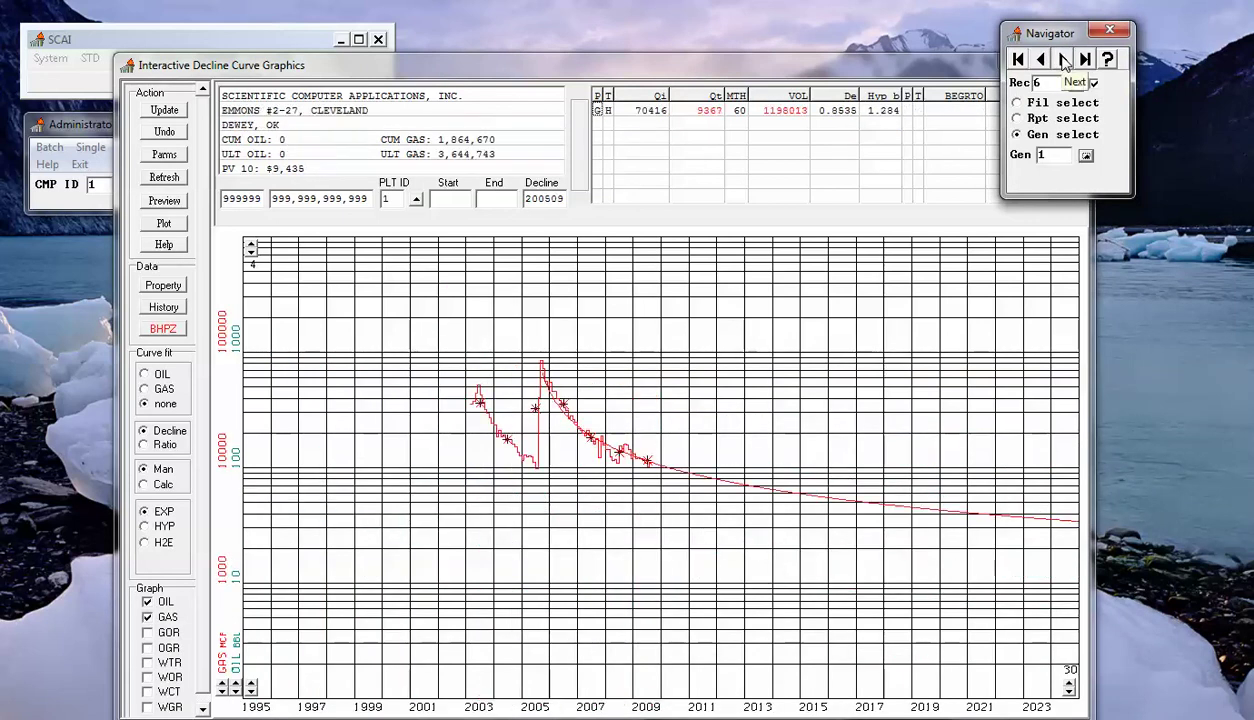
pyautogui.click(128, 66)
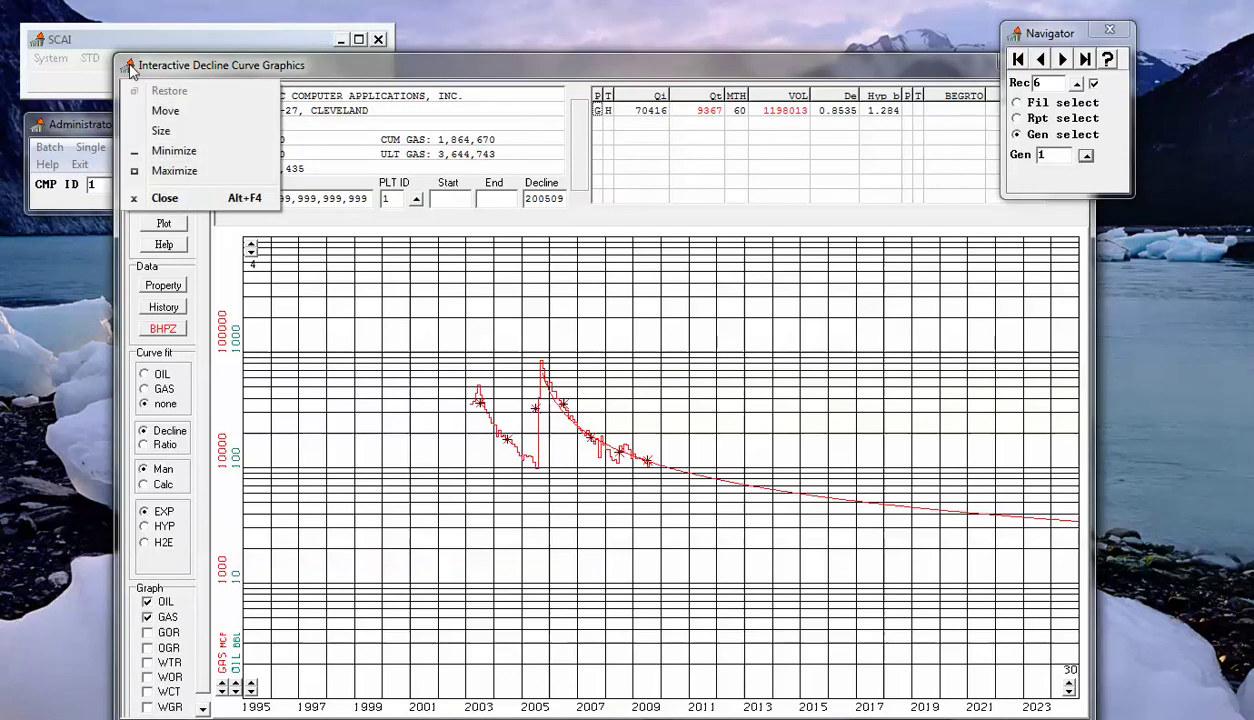
pyautogui.click(164, 198)
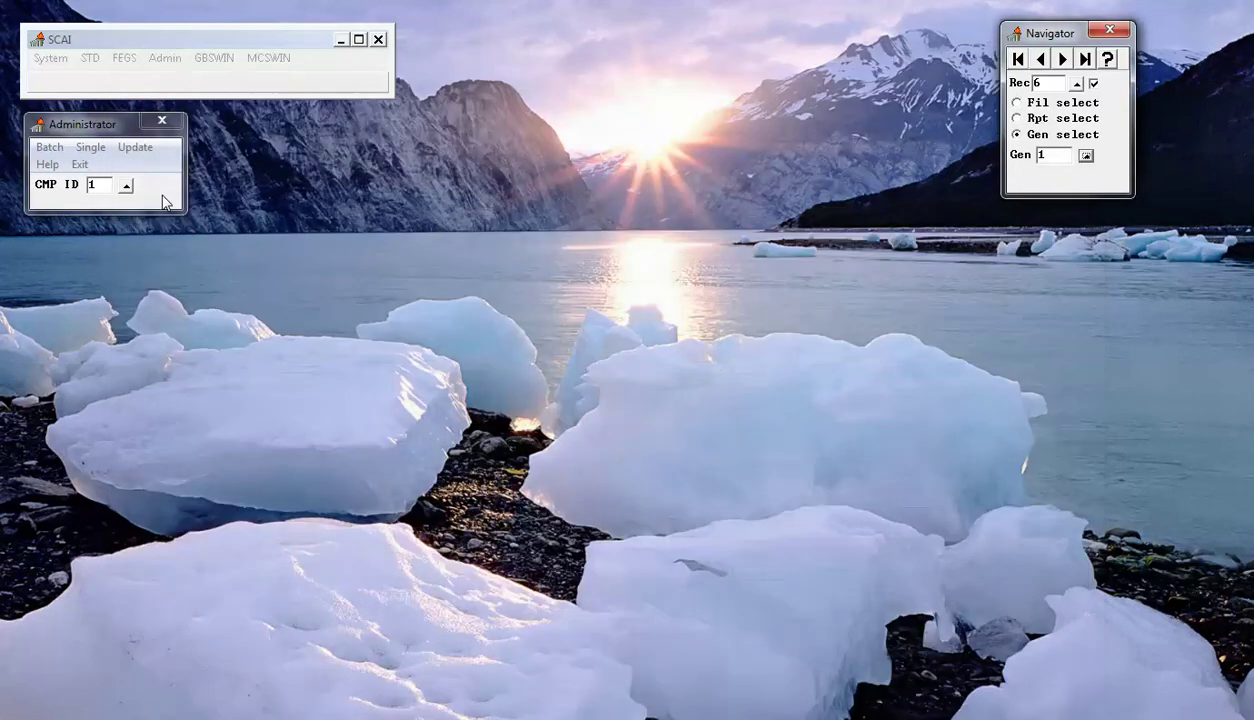